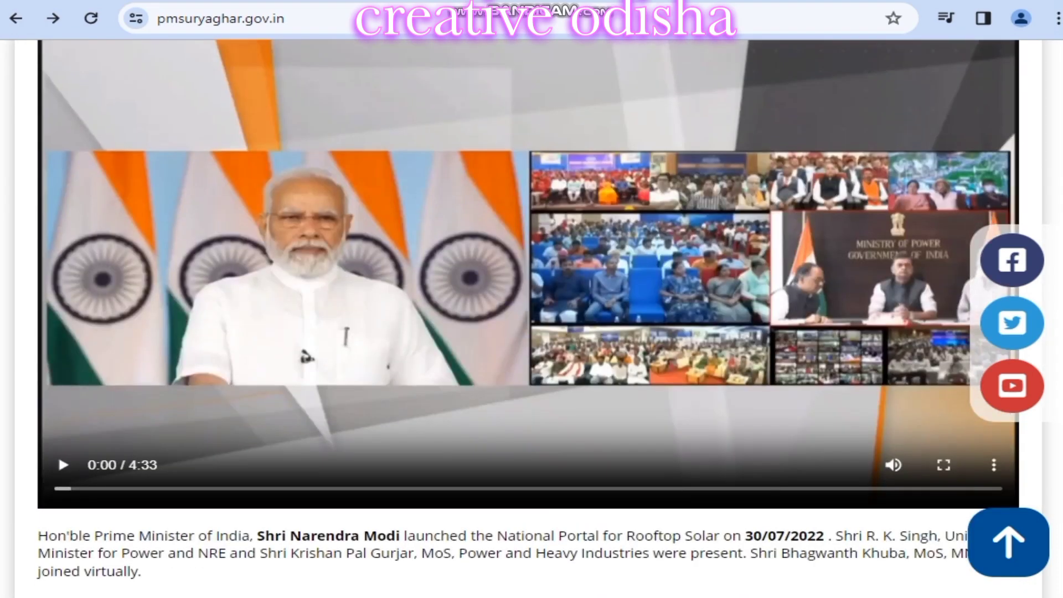
{"action": "scroll", "coordinate": [532, 318], "scroll_direction": "down", "scroll_amount": 3}
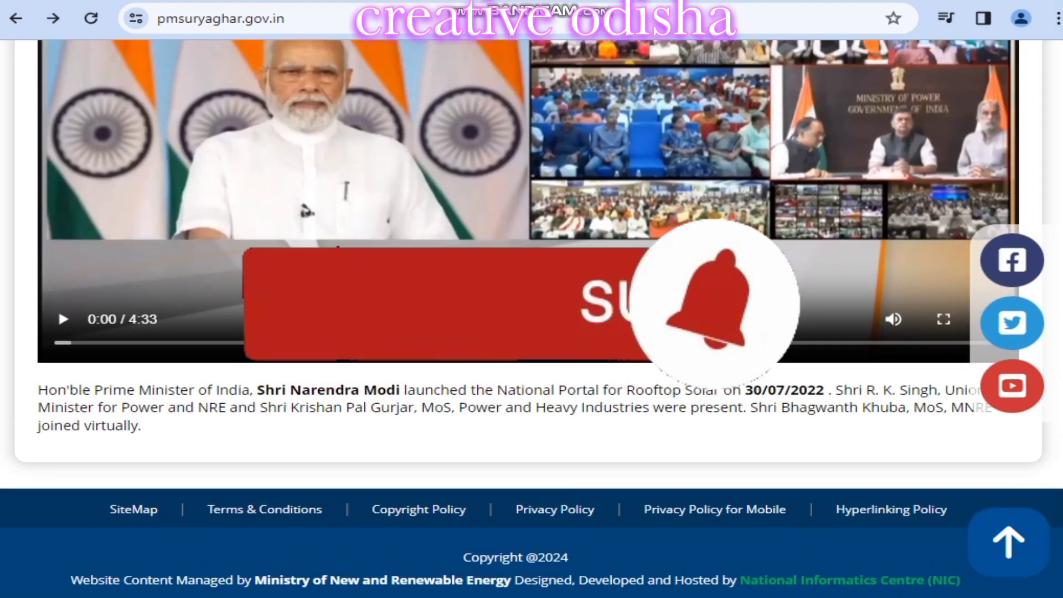
Open the Subsidy Structure PDF (CFA_structure20240214.pdf) from the home page Quick Links
{"action": "scroll", "coordinate": [531, 319], "scroll_direction": "up", "scroll_amount": 10}
{"action": "scroll", "coordinate": [531, 319], "scroll_direction": "up", "scroll_amount": 10}
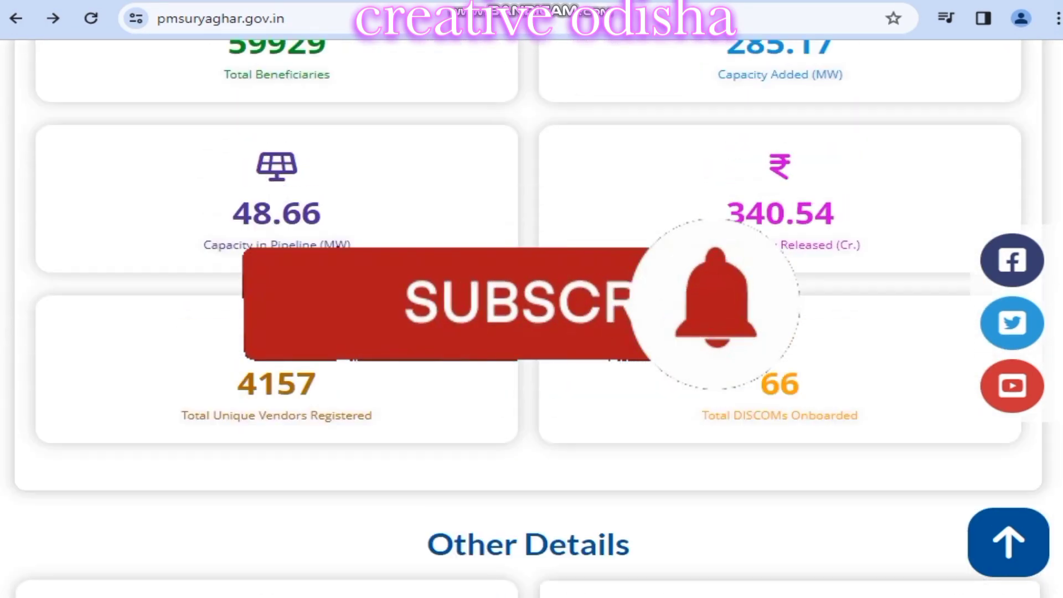
{"action": "scroll", "coordinate": [531, 319], "scroll_direction": "up", "scroll_amount": 1}
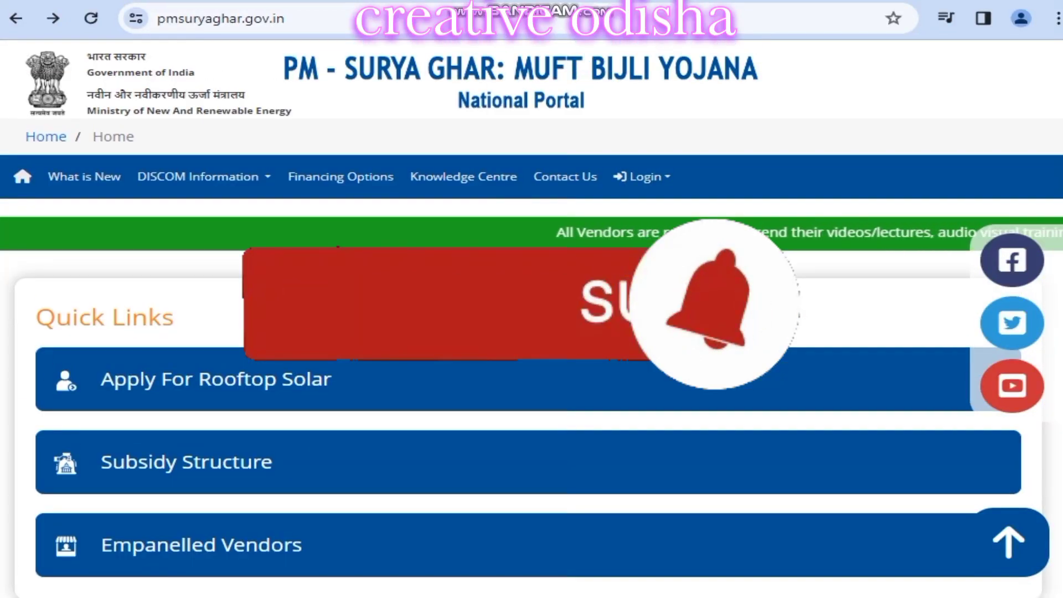
{"action": "scroll", "coordinate": [531, 318], "scroll_direction": "down", "scroll_amount": 2}
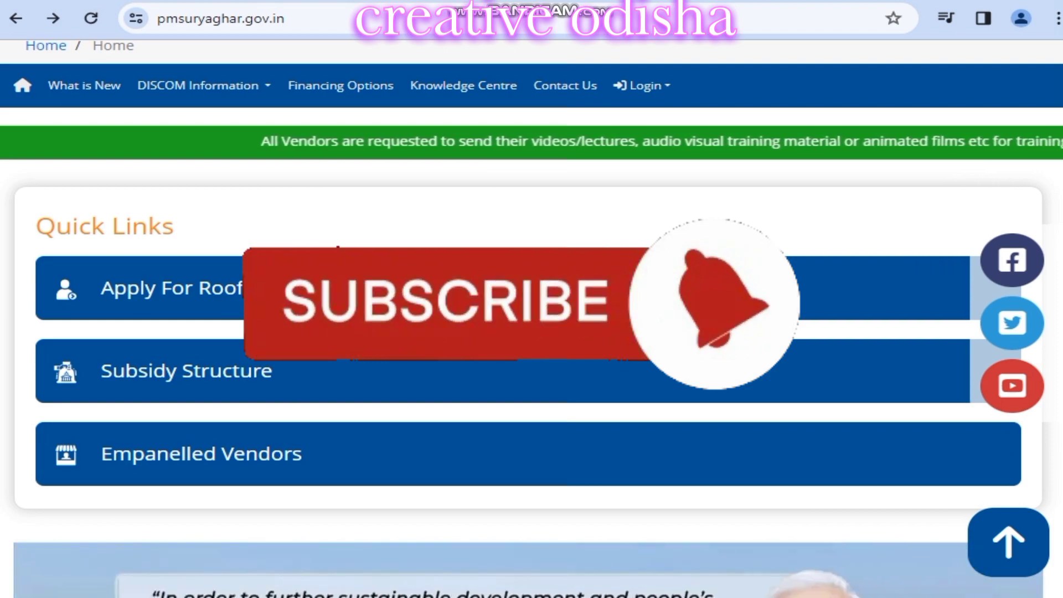
{"action": "left_click", "coordinate": [186, 371]}
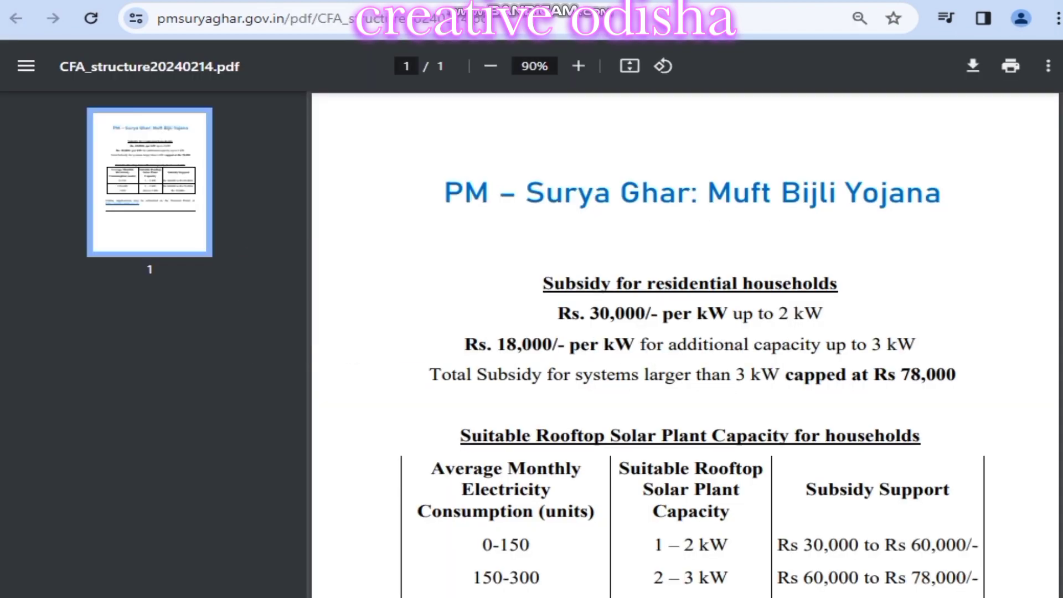
Highlight the 0-150, 150-300 and >300 consumption rows in the household subsidy table
{"action": "scroll", "coordinate": [684, 343], "scroll_direction": "down", "scroll_amount": 5}
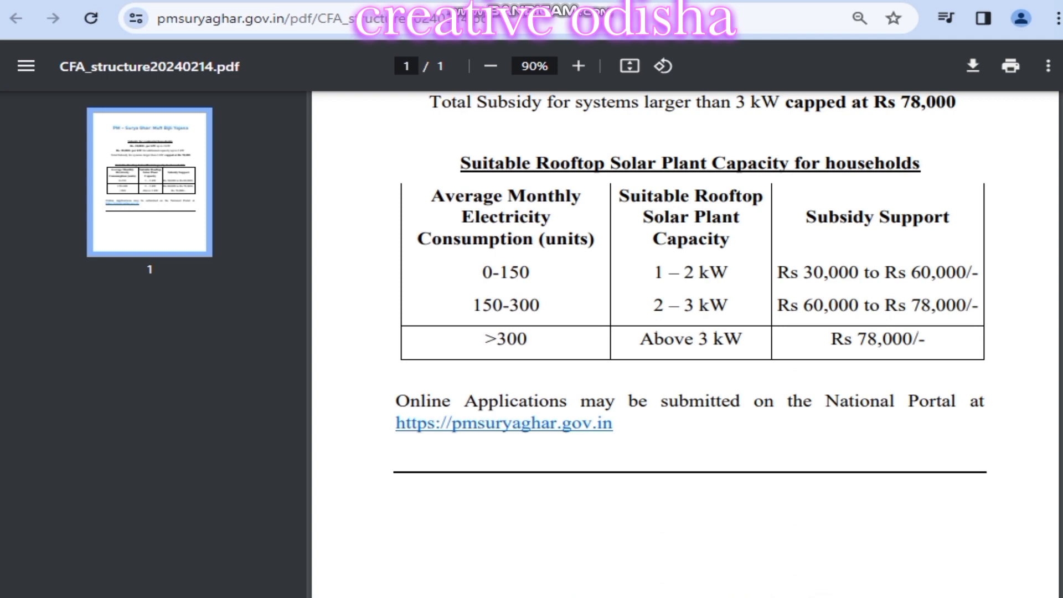
{"action": "left_click_drag", "start_coordinate": [483, 272], "coordinate": [972, 272]}
{"action": "left_click", "coordinate": [973, 273]}
{"action": "left_click_drag", "start_coordinate": [475, 306], "coordinate": [973, 306]}
{"action": "left_click", "coordinate": [973, 305]}
{"action": "left_click_drag", "start_coordinate": [484, 339], "coordinate": [918, 339]}
Look over the rest of the PDF, then return to the portal home page
{"action": "scroll", "coordinate": [919, 339], "scroll_direction": "down", "scroll_amount": 3}
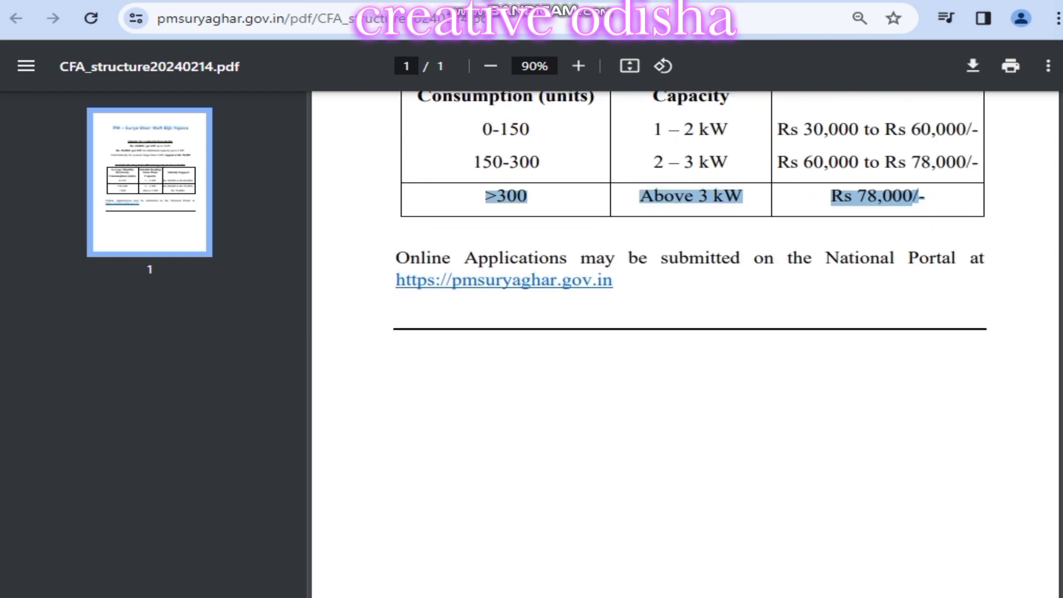
{"action": "scroll", "coordinate": [919, 339], "scroll_direction": "up", "scroll_amount": 5}
{"action": "scroll", "coordinate": [685, 344], "scroll_direction": "up", "scroll_amount": 2}
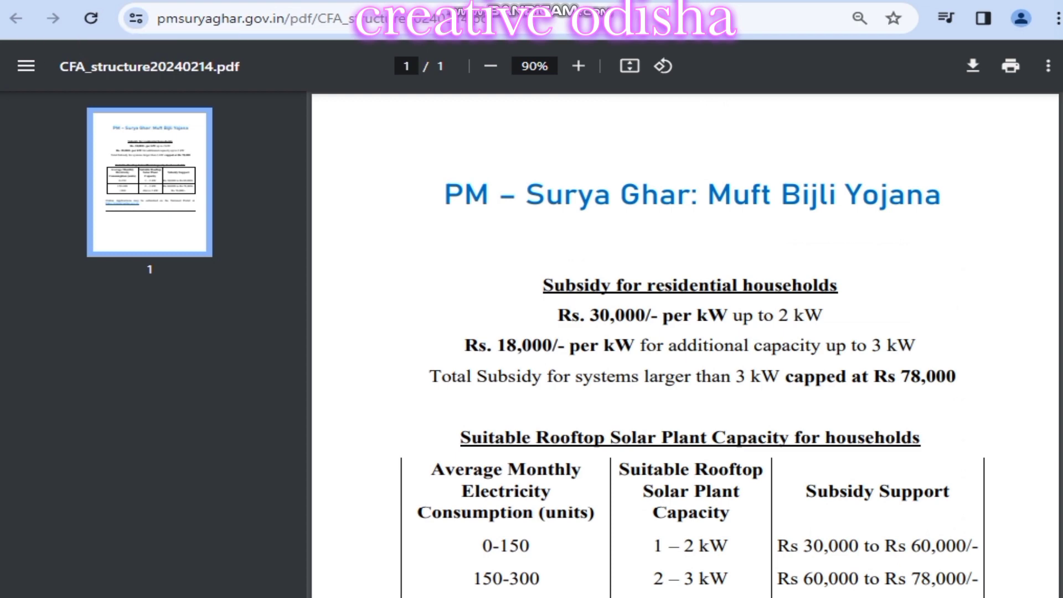
{"action": "scroll", "coordinate": [685, 343], "scroll_direction": "down", "scroll_amount": 5}
{"action": "scroll", "coordinate": [685, 343], "scroll_direction": "up", "scroll_amount": 5}
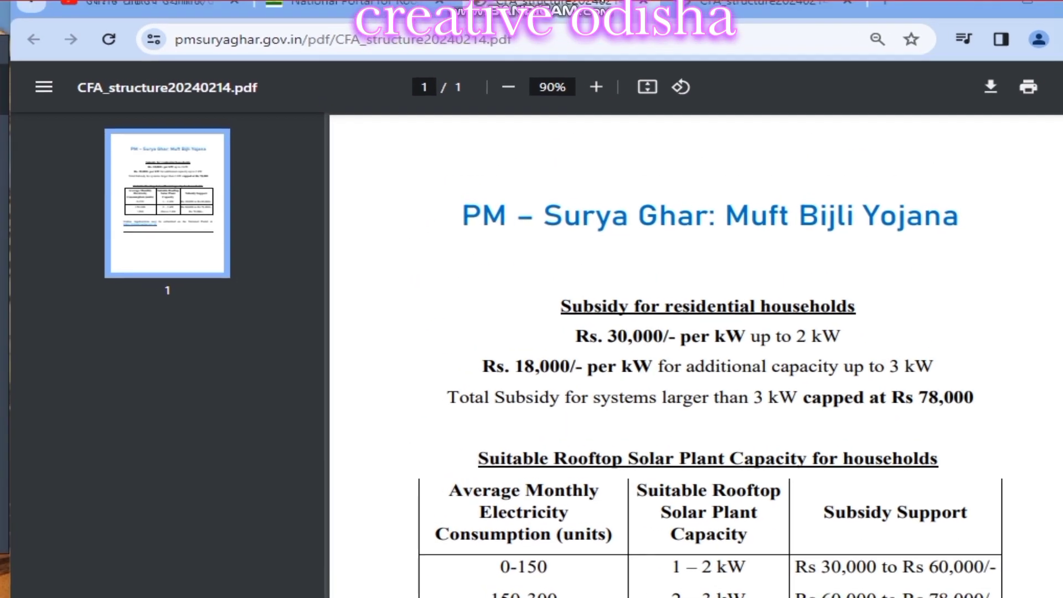
{"action": "key", "text": "alt+Left"}
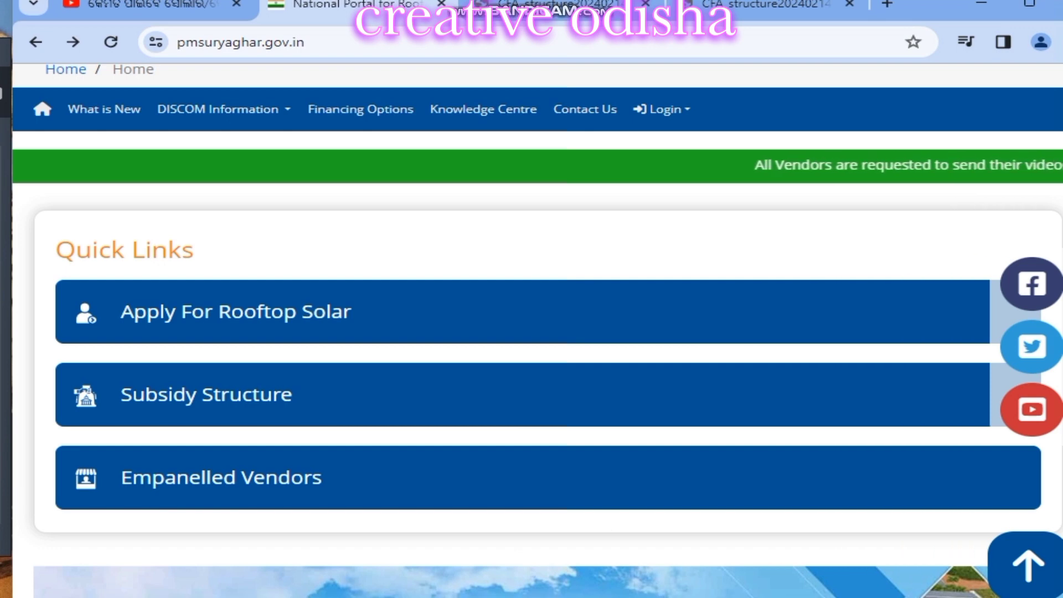
Check the Empanelled Vendors list, return home, and scroll through the rooftop solar application steps
{"action": "left_click", "coordinate": [221, 477]}
{"action": "key", "text": "alt+Left"}
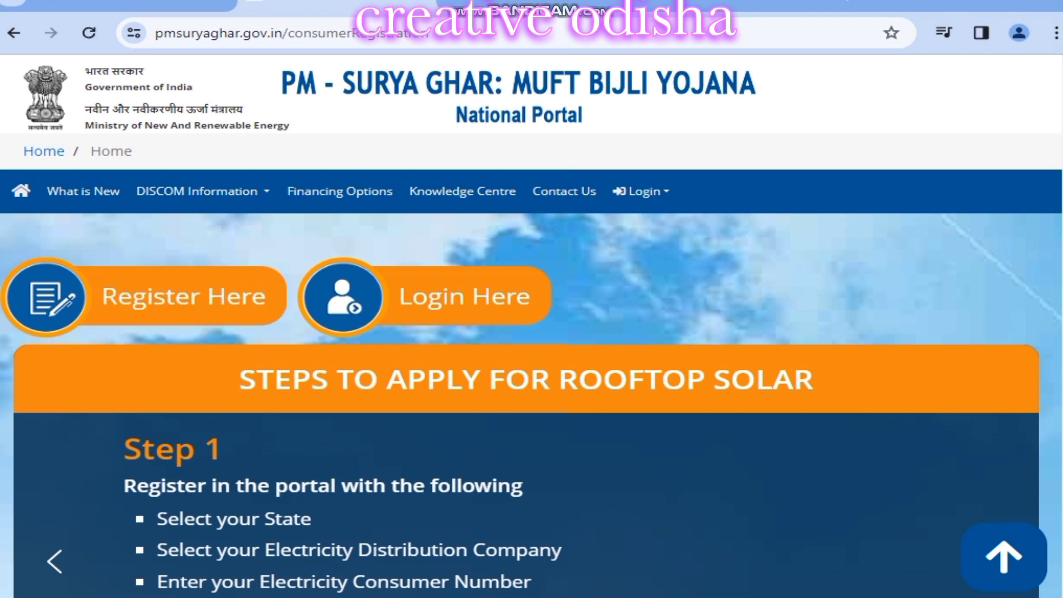
{"action": "scroll", "coordinate": [531, 326], "scroll_direction": "down", "scroll_amount": 5}
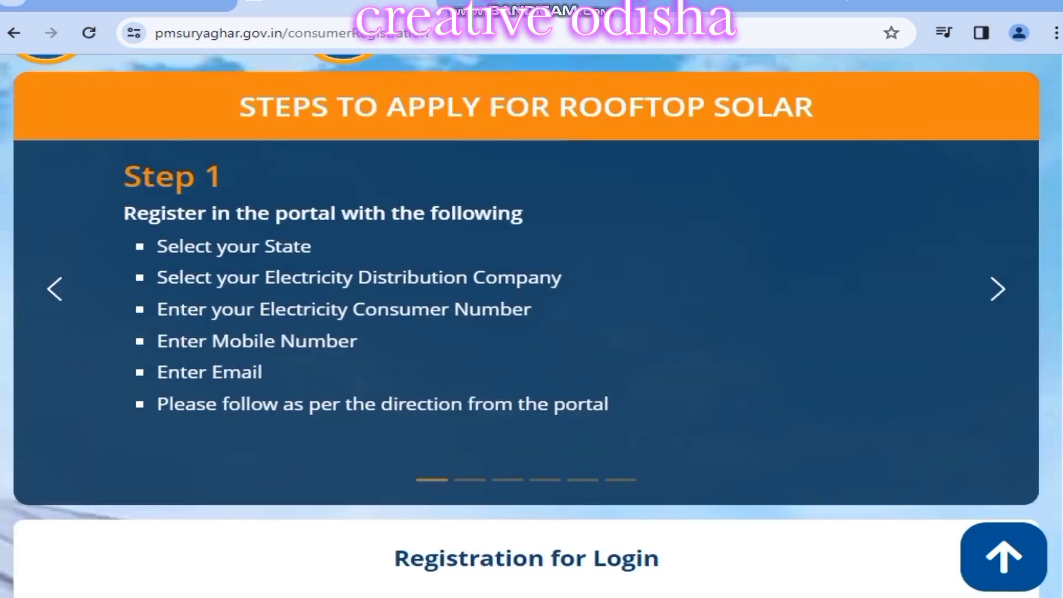
{"action": "scroll", "coordinate": [532, 326], "scroll_direction": "up", "scroll_amount": 3}
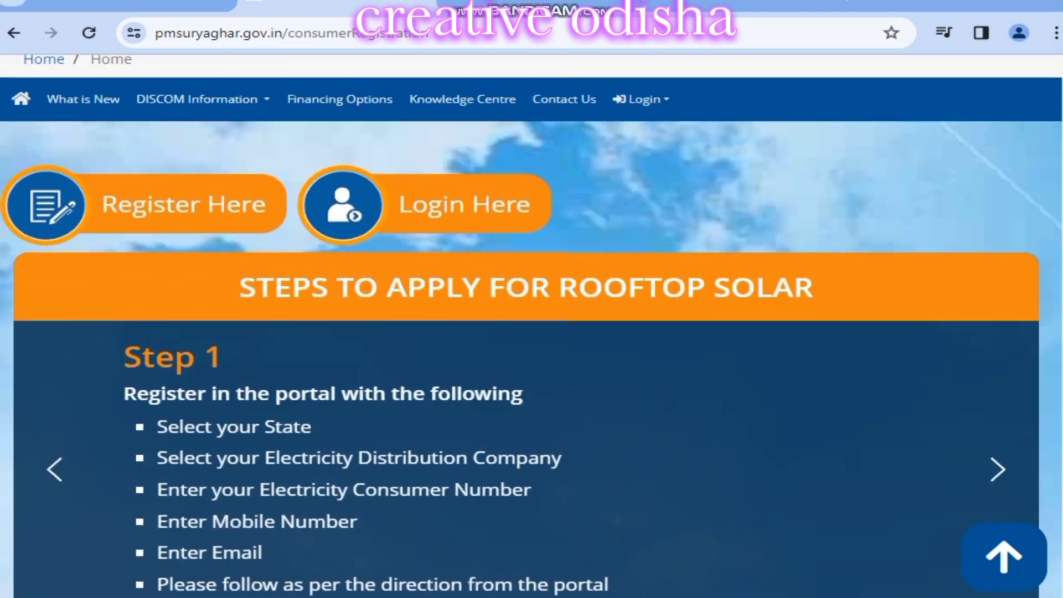
{"action": "scroll", "coordinate": [531, 326], "scroll_direction": "down", "scroll_amount": 2}
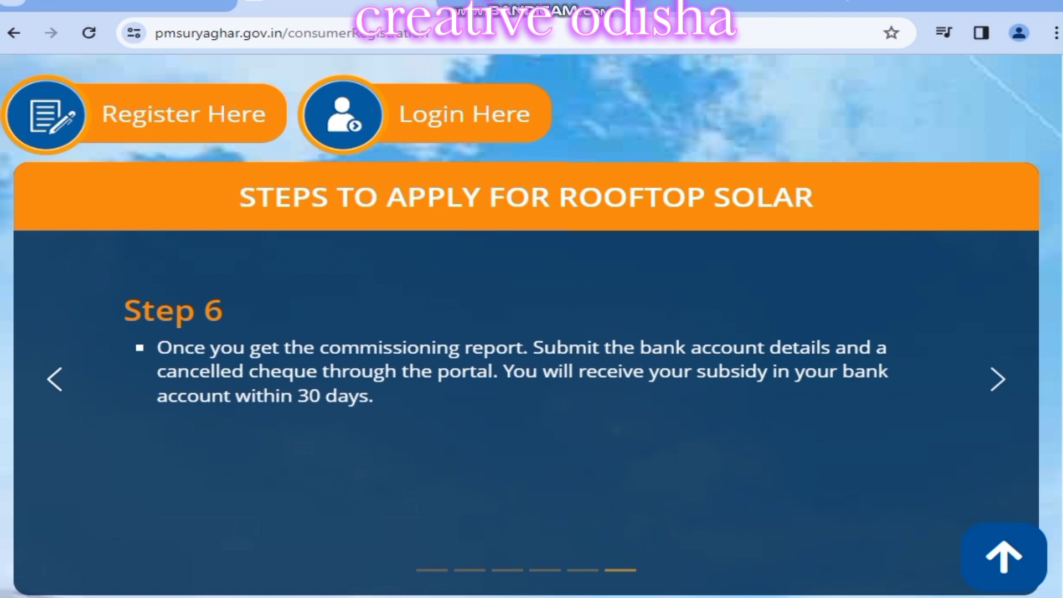
Select state ODISHA, district Khordha and distribution company TPCODL
{"action": "scroll", "coordinate": [531, 325], "scroll_direction": "down", "scroll_amount": 5}
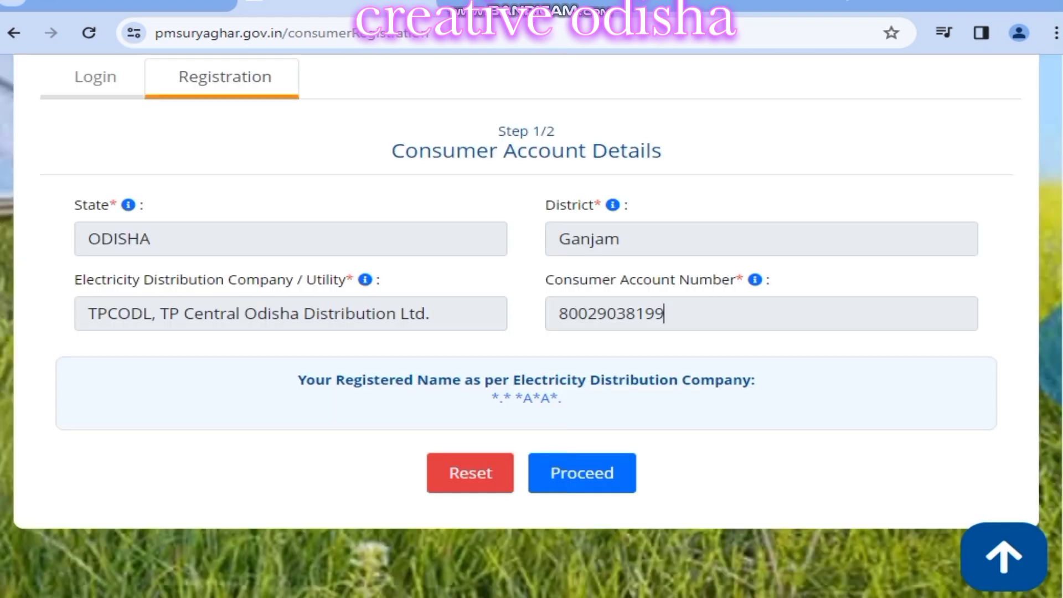
{"action": "left_click", "coordinate": [291, 239]}
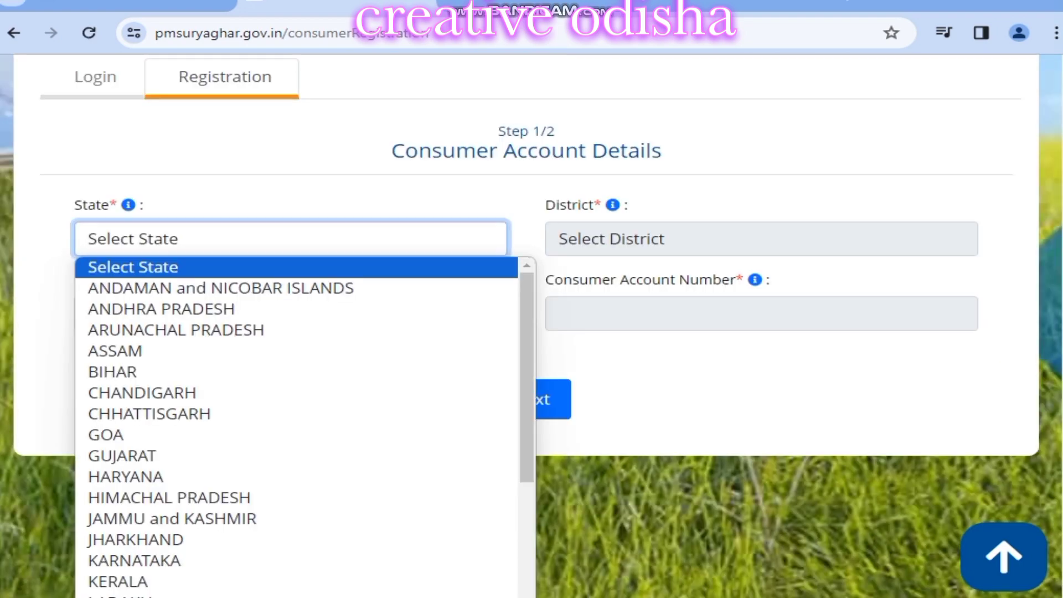
{"action": "scroll", "coordinate": [291, 480], "scroll_direction": "down", "scroll_amount": 3}
{"action": "scroll", "coordinate": [166, 474], "scroll_direction": "down", "scroll_amount": 3}
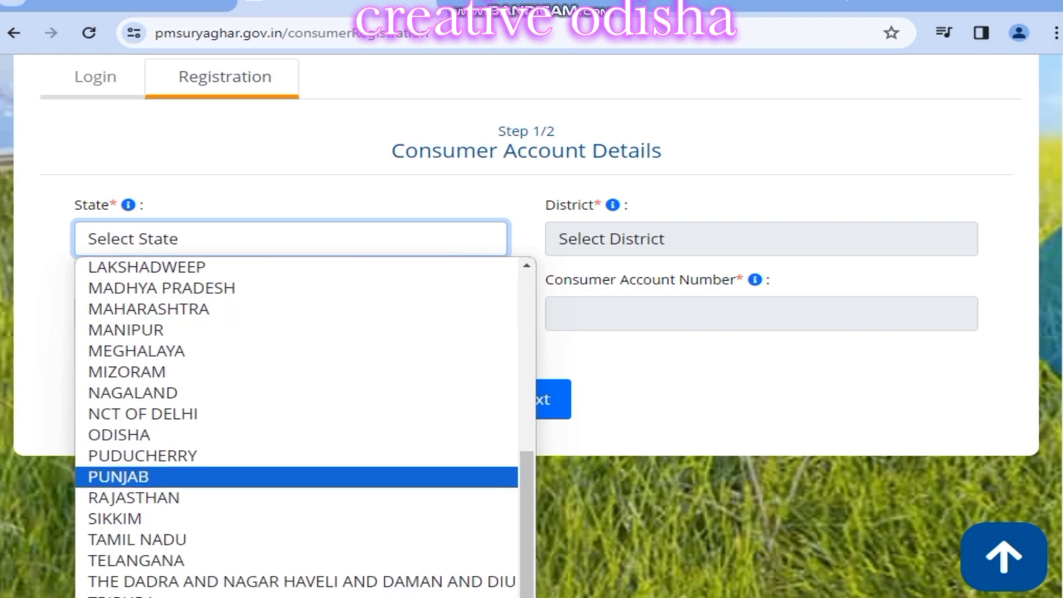
{"action": "left_click", "coordinate": [166, 434]}
{"action": "left_click", "coordinate": [761, 239]}
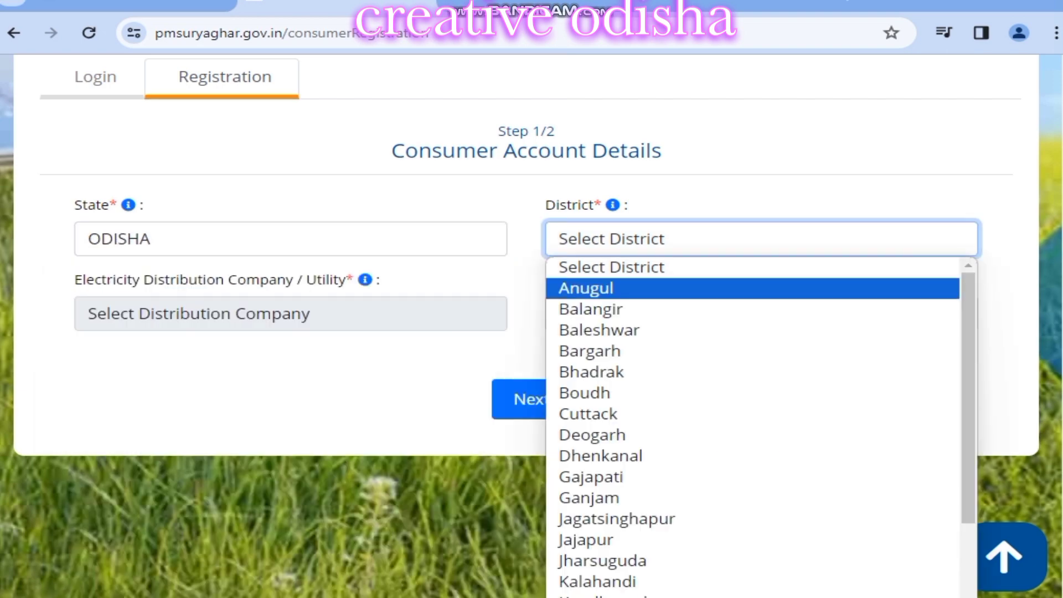
{"action": "scroll", "coordinate": [609, 414], "scroll_direction": "down", "scroll_amount": 3}
{"action": "left_click", "coordinate": [609, 483]}
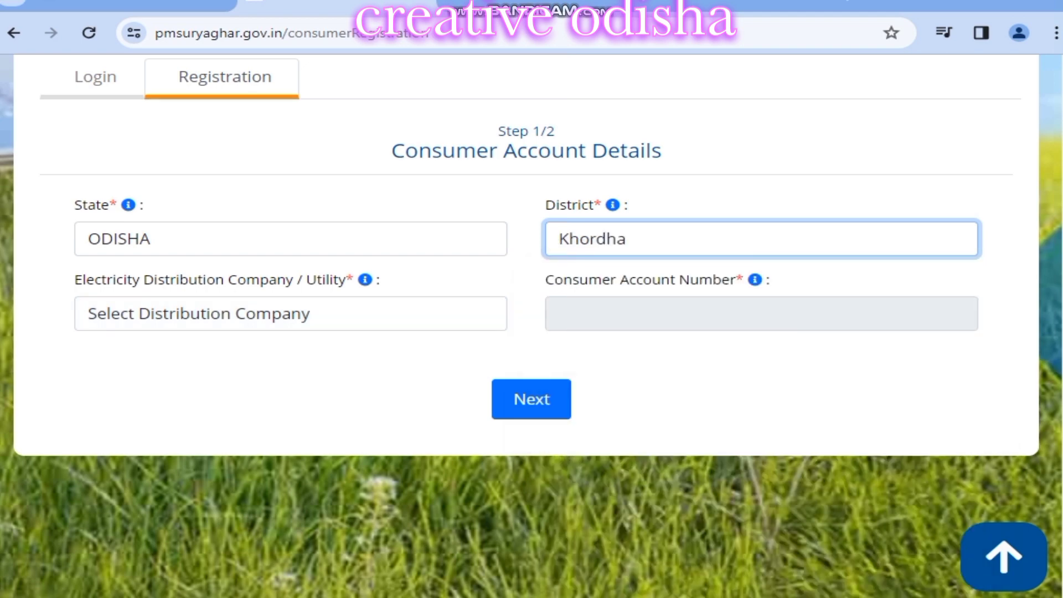
{"action": "left_click", "coordinate": [291, 314]}
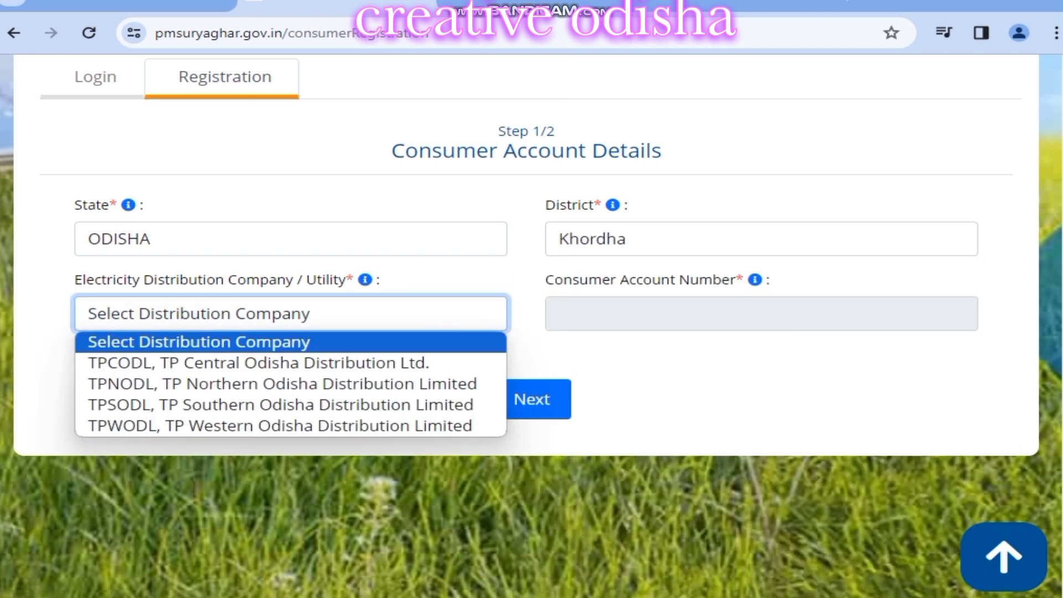
{"action": "left_click", "coordinate": [259, 363]}
Enter the consumer account number, verify it, and proceed to step 2
{"action": "left_click", "coordinate": [761, 314]}
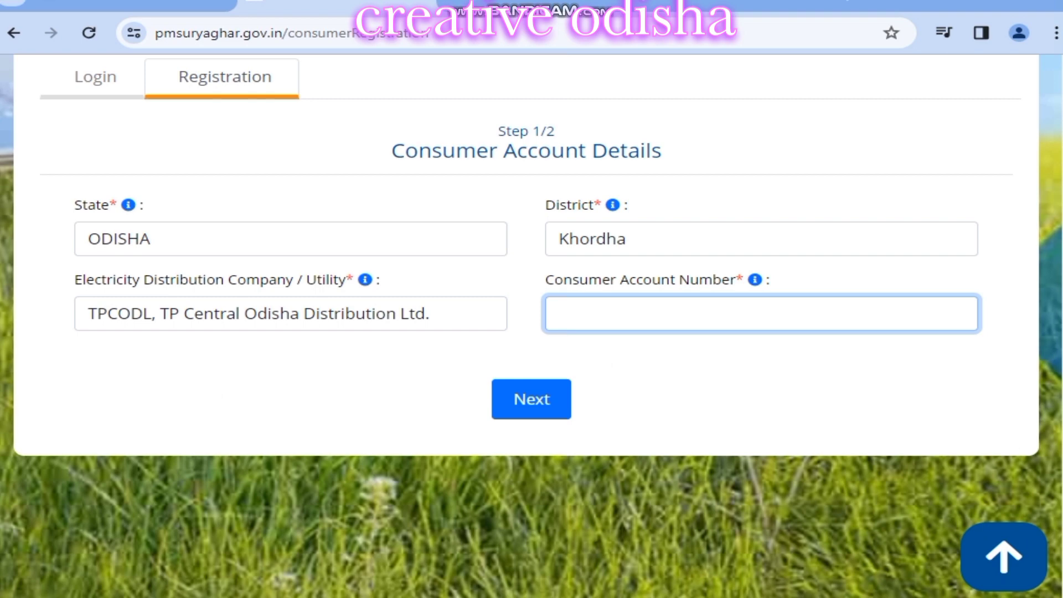
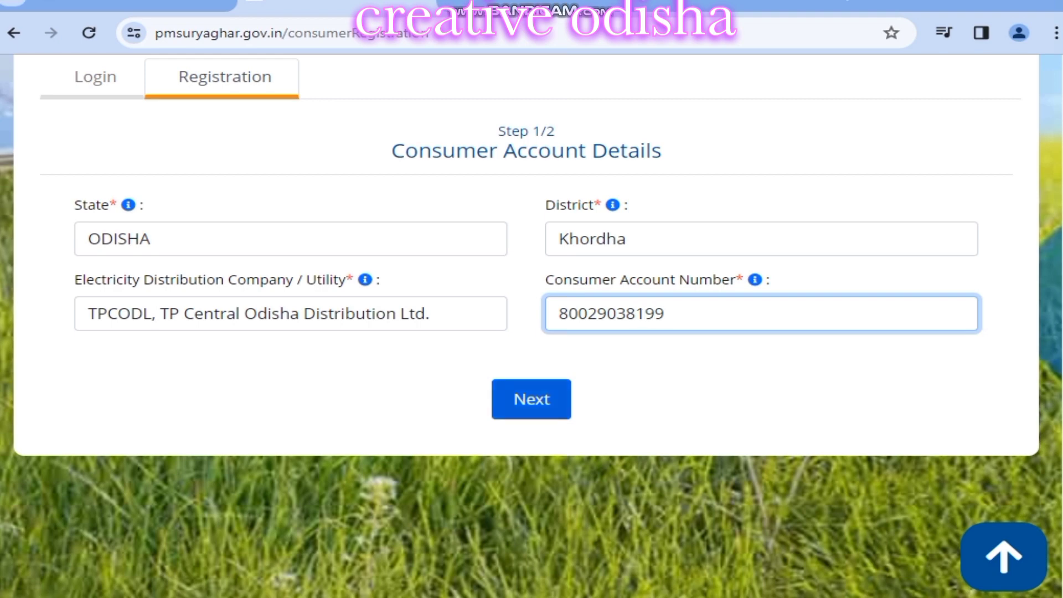
{"action": "left_click", "coordinate": [531, 399]}
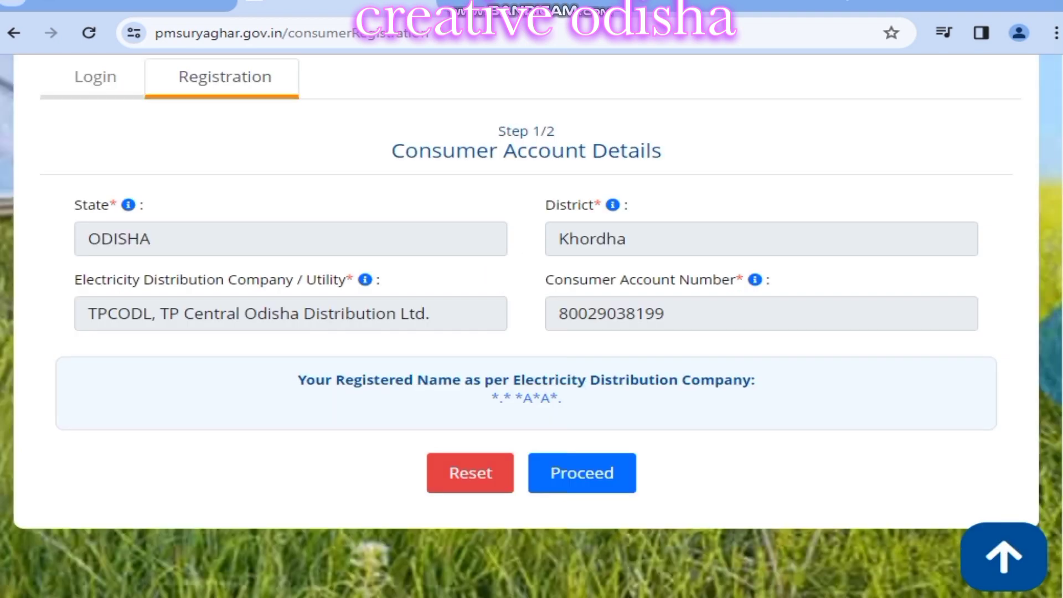
{"action": "left_click", "coordinate": [581, 472]}
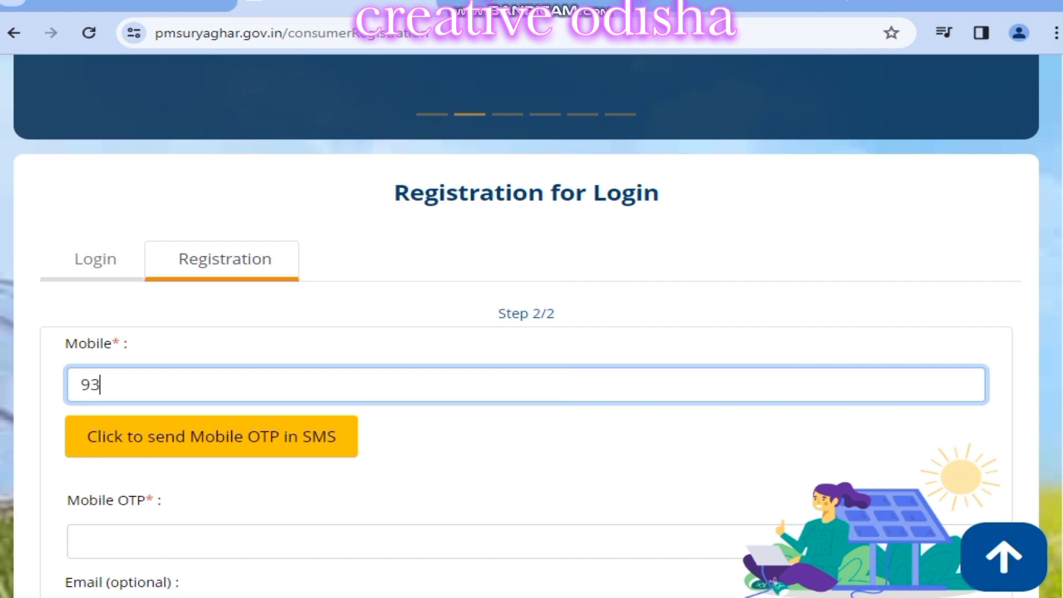
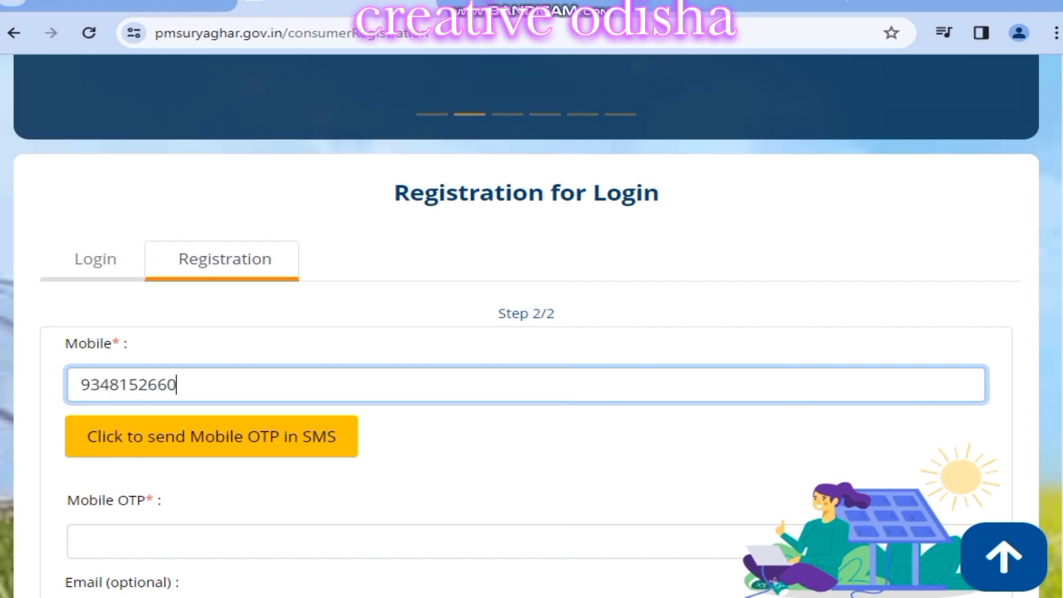
Enter the registered mobile number, request the SMS OTP, and type the received OTP
{"action": "key", "text": "Return"}
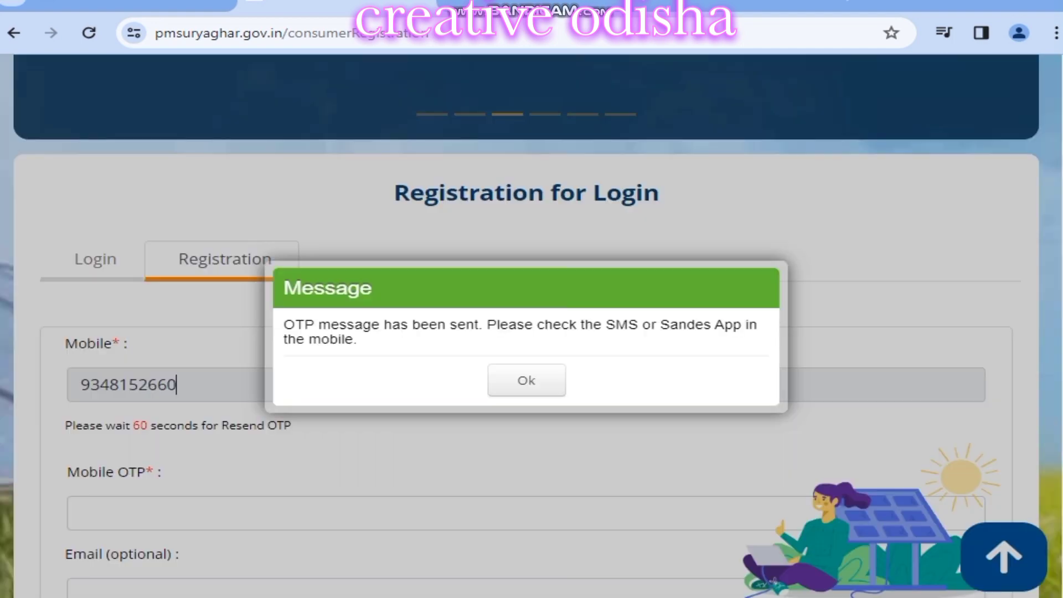
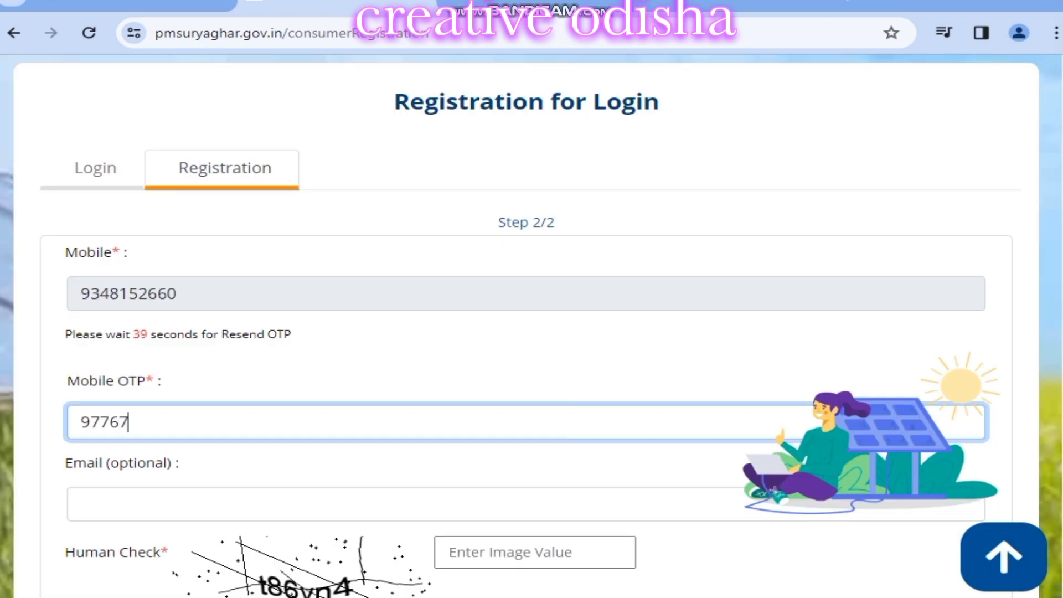
{"action": "scroll", "coordinate": [531, 332], "scroll_direction": "down", "scroll_amount": 2}
{"action": "scroll", "coordinate": [531, 332], "scroll_direction": "down", "scroll_amount": 3}
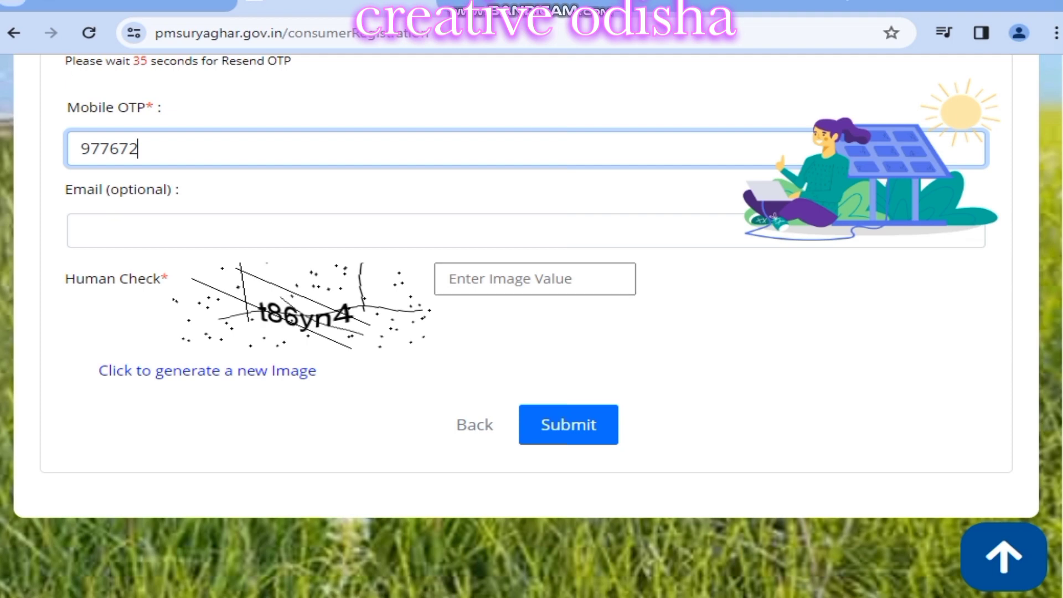
Fill in the image captcha answer, then submit and confirm the registration
{"action": "left_click", "coordinate": [535, 279]}
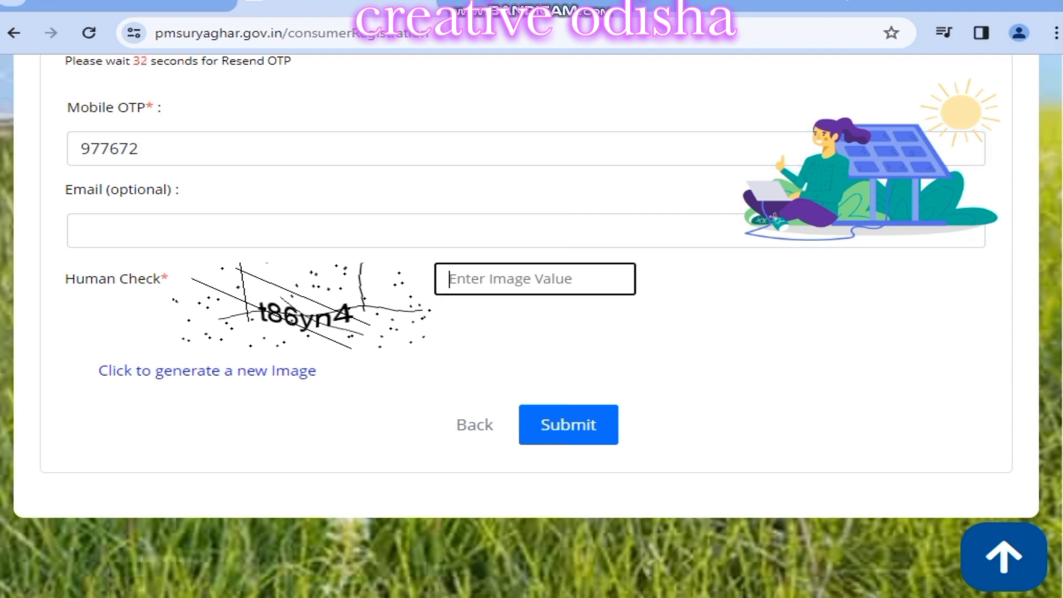
{"action": "type", "text": "t"}
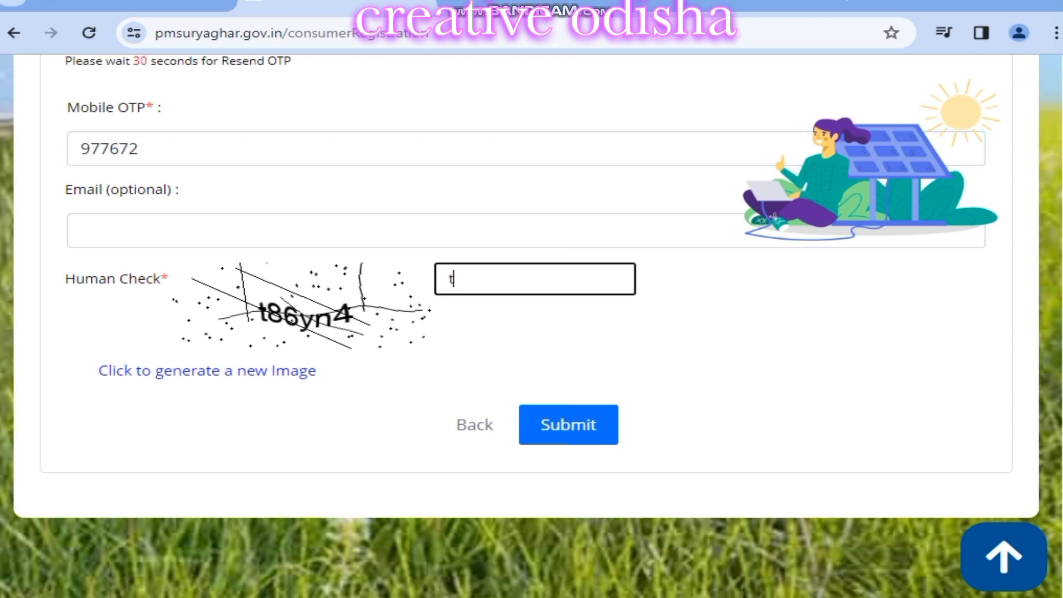
{"action": "type", "text": "86yn4"}
{"action": "left_click", "coordinate": [568, 425]}
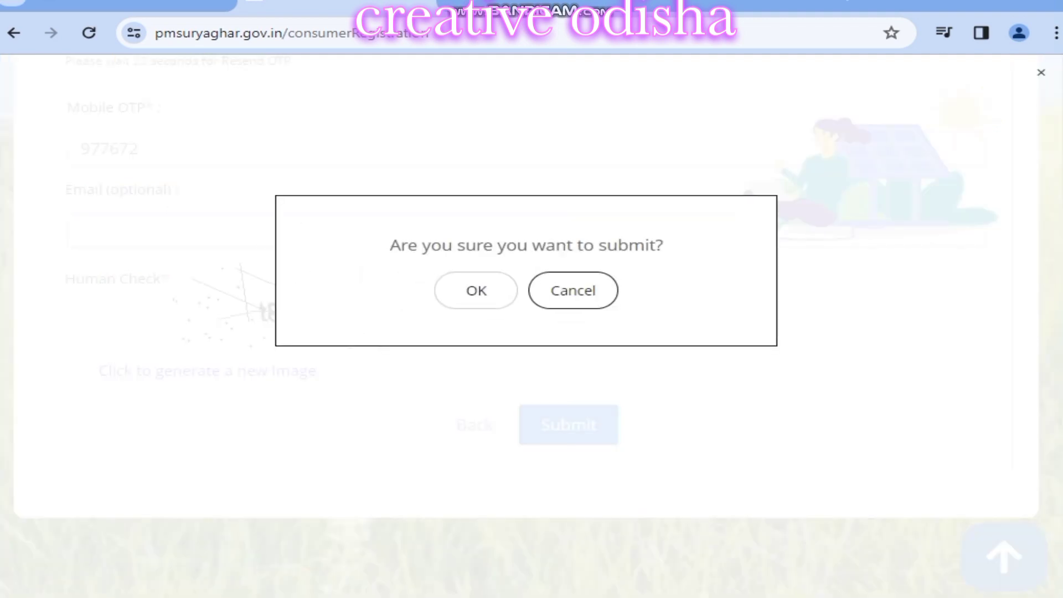
{"action": "left_click", "coordinate": [474, 290]}
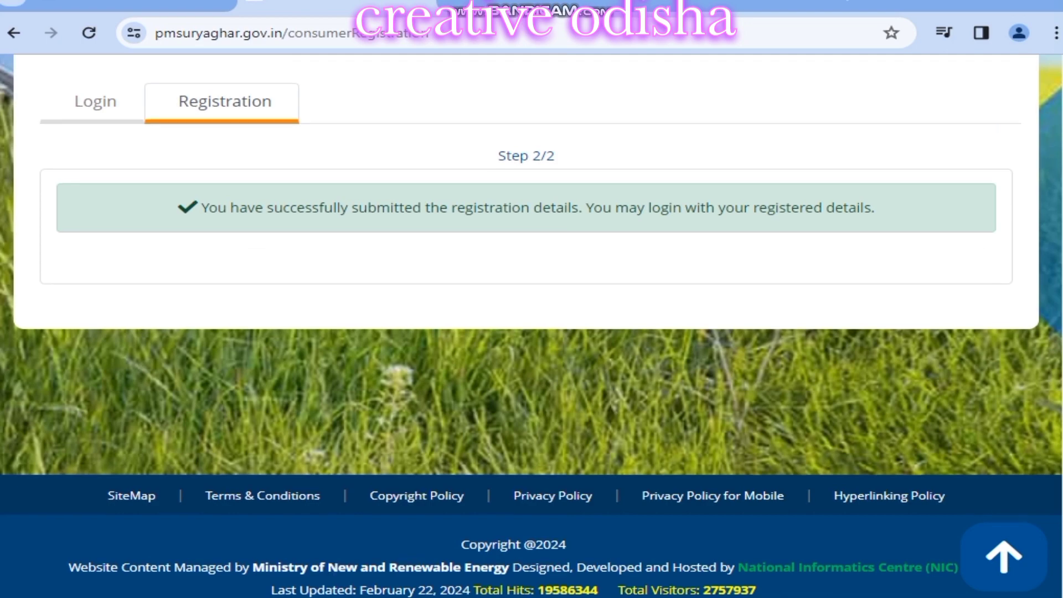
{"action": "scroll", "coordinate": [532, 326], "scroll_direction": "up", "scroll_amount": 5}
On the login page, submit the registered mobile number and captcha to receive a login OTP
{"action": "left_click", "coordinate": [96, 374]}
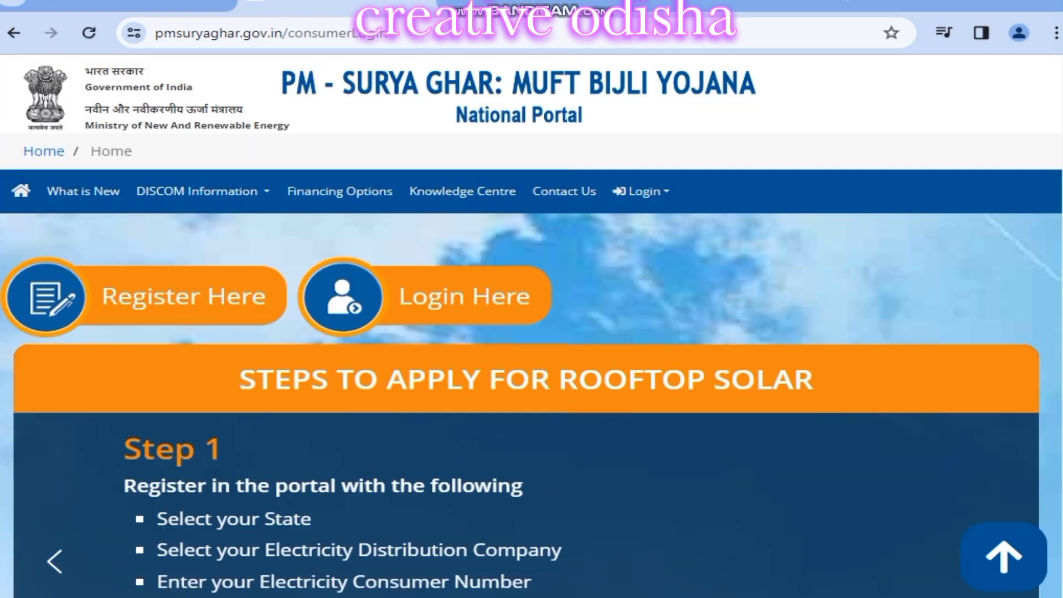
{"action": "scroll", "coordinate": [531, 327], "scroll_direction": "down", "scroll_amount": 10}
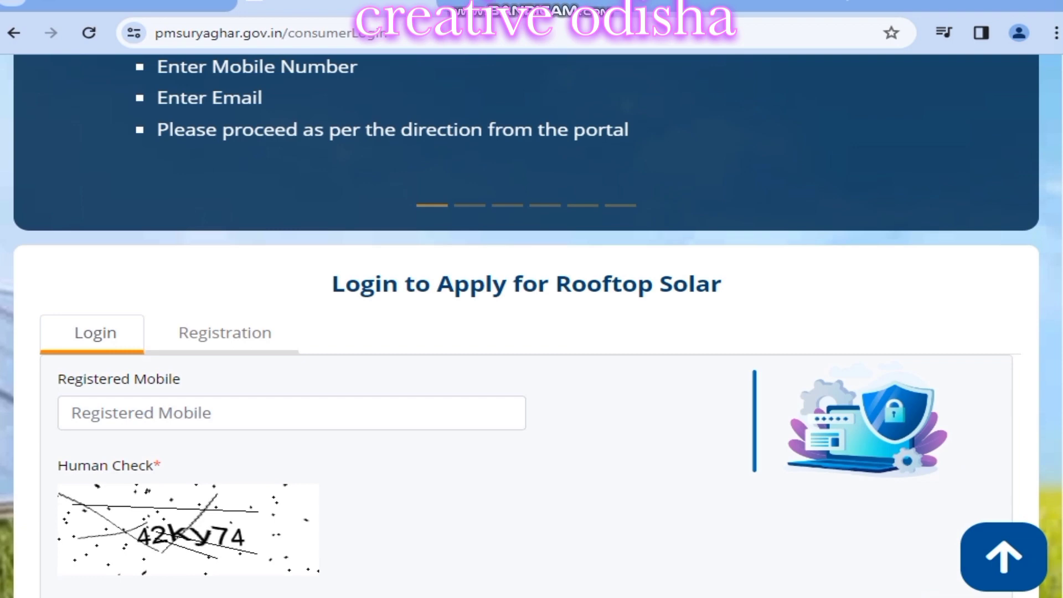
{"action": "left_click", "coordinate": [292, 413]}
{"action": "scroll", "coordinate": [292, 413], "scroll_direction": "down", "scroll_amount": 3}
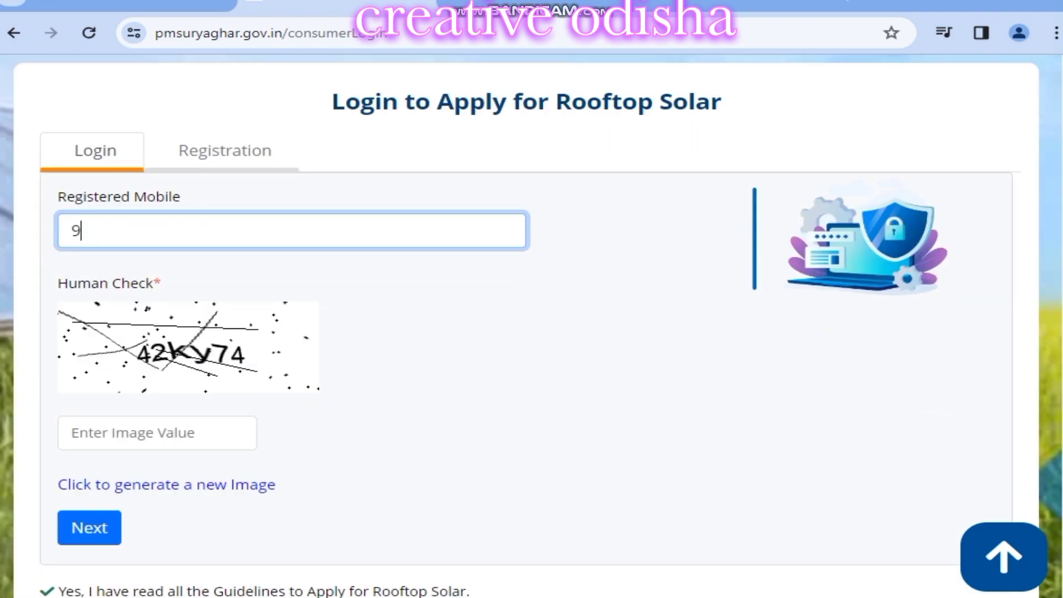
{"action": "key", "text": "Tab"}
{"action": "key", "text": "Tab"}
{"action": "key", "text": "Tab"}
{"action": "key", "text": "Return"}
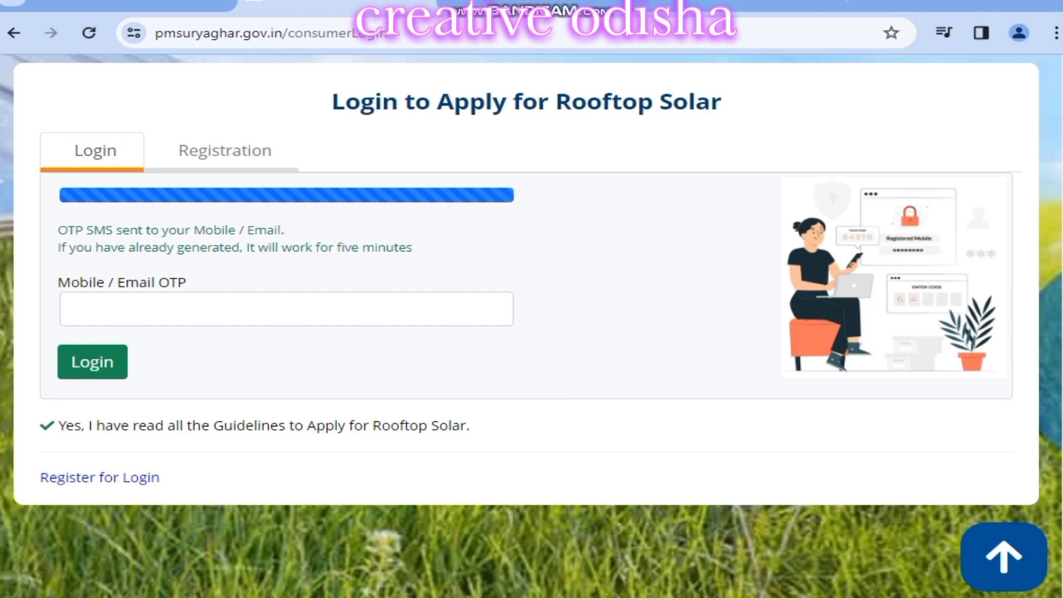
{"action": "left_click", "coordinate": [286, 309]}
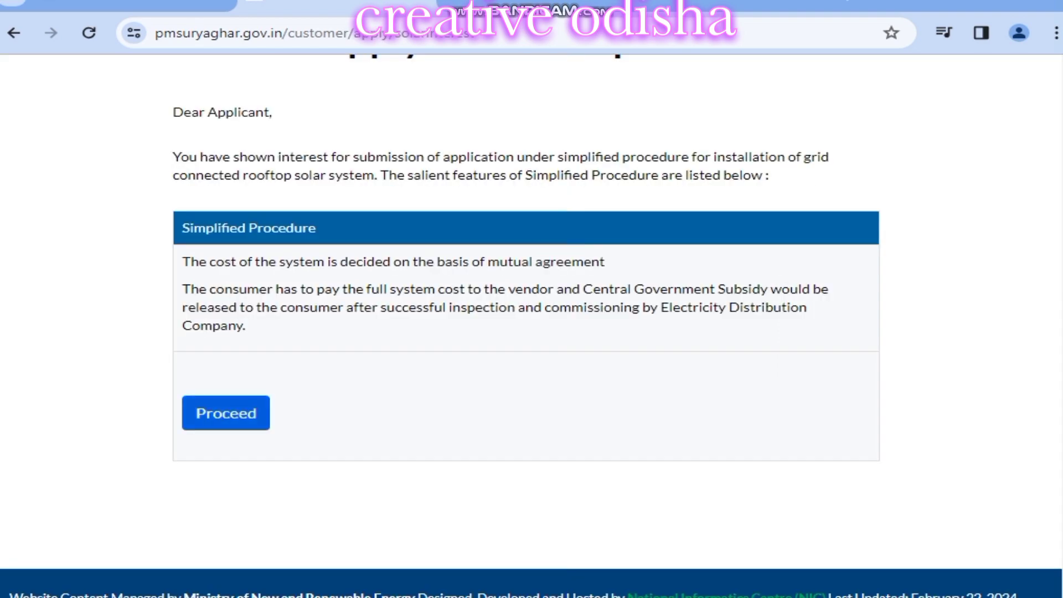
Proceed under the Simplified Procedure and scroll down to the Details of Applicant form
{"action": "scroll", "coordinate": [531, 326], "scroll_direction": "up", "scroll_amount": 3}
{"action": "scroll", "coordinate": [531, 325], "scroll_direction": "down", "scroll_amount": 3}
{"action": "left_click", "coordinate": [226, 412]}
{"action": "scroll", "coordinate": [531, 325], "scroll_direction": "down", "scroll_amount": 5}
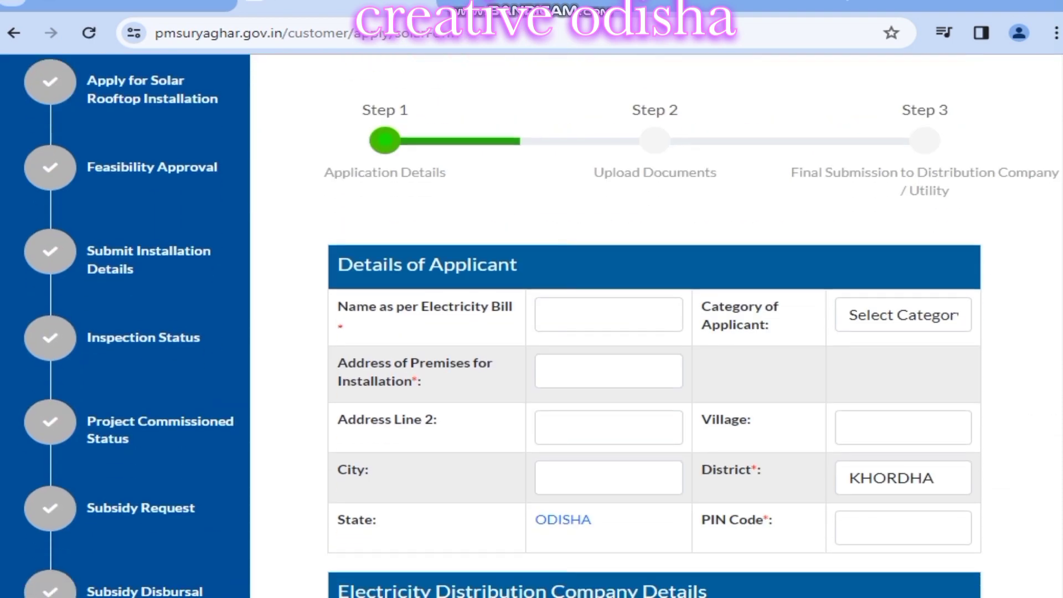
Enter the applicant's name as per electricity bill and set the category to General
{"action": "left_click", "coordinate": [608, 314]}
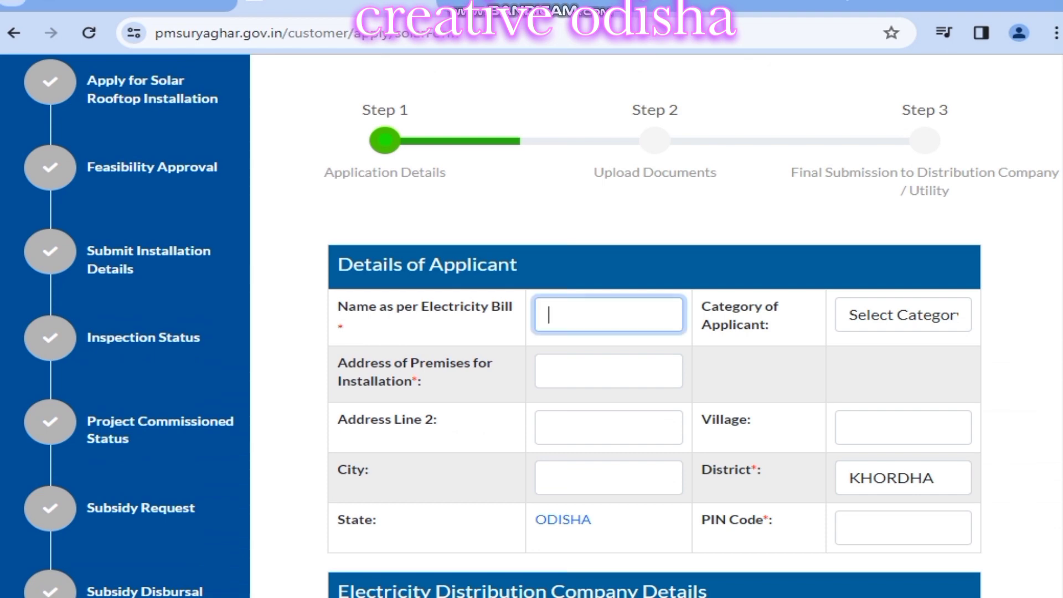
{"action": "left_click", "coordinate": [902, 314]}
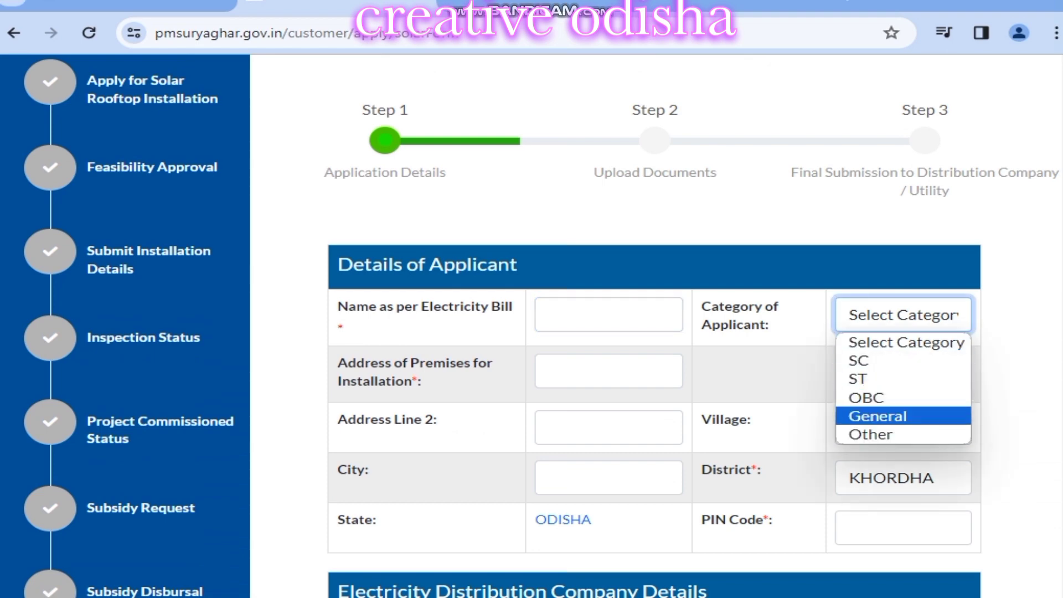
{"action": "left_click", "coordinate": [903, 416]}
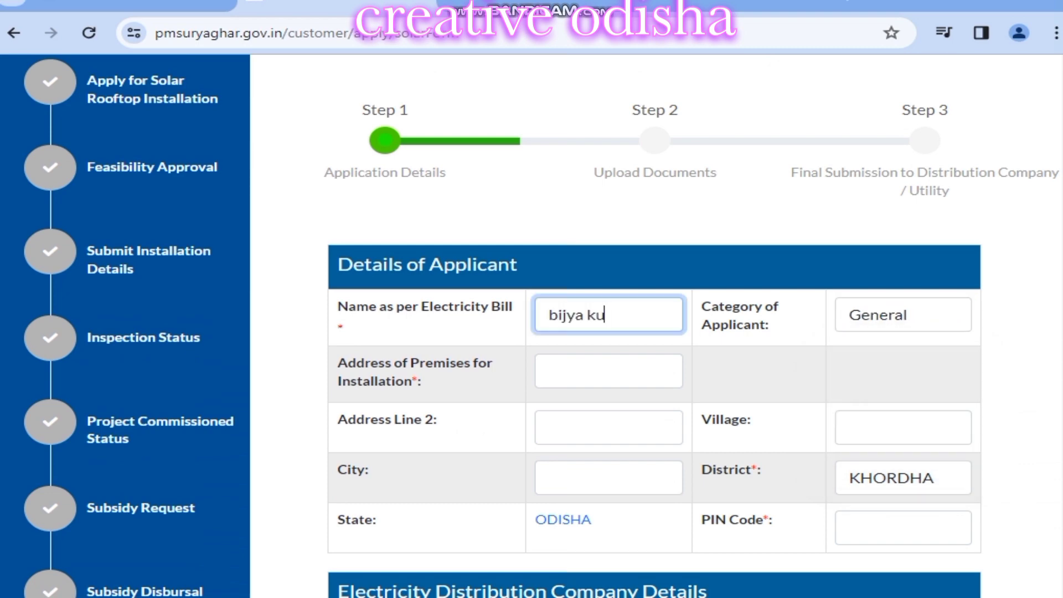
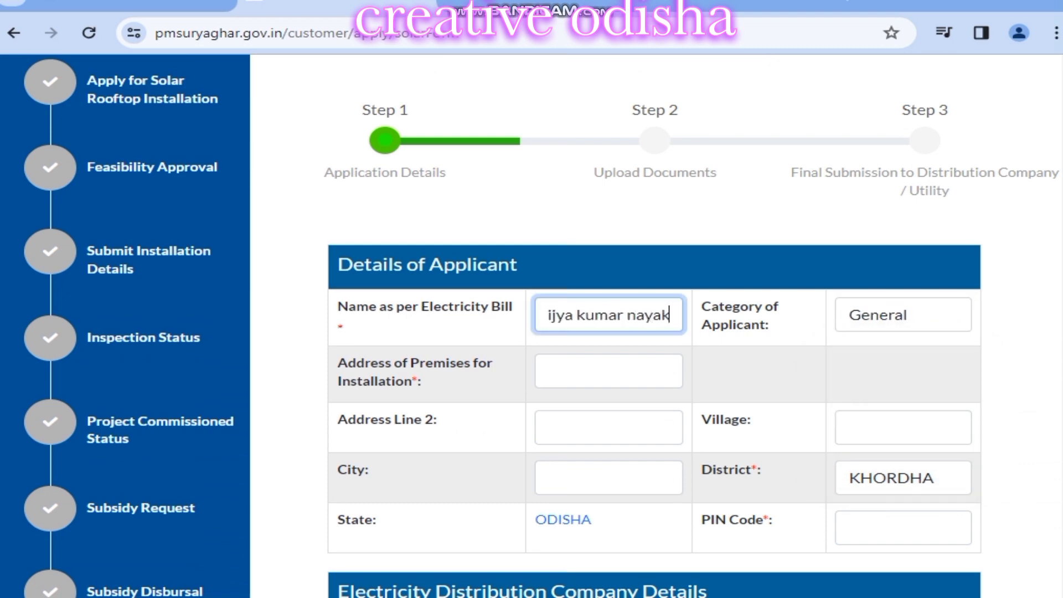
Fill in the premises address fields and correct the PIN code
{"action": "left_click", "coordinate": [608, 371]}
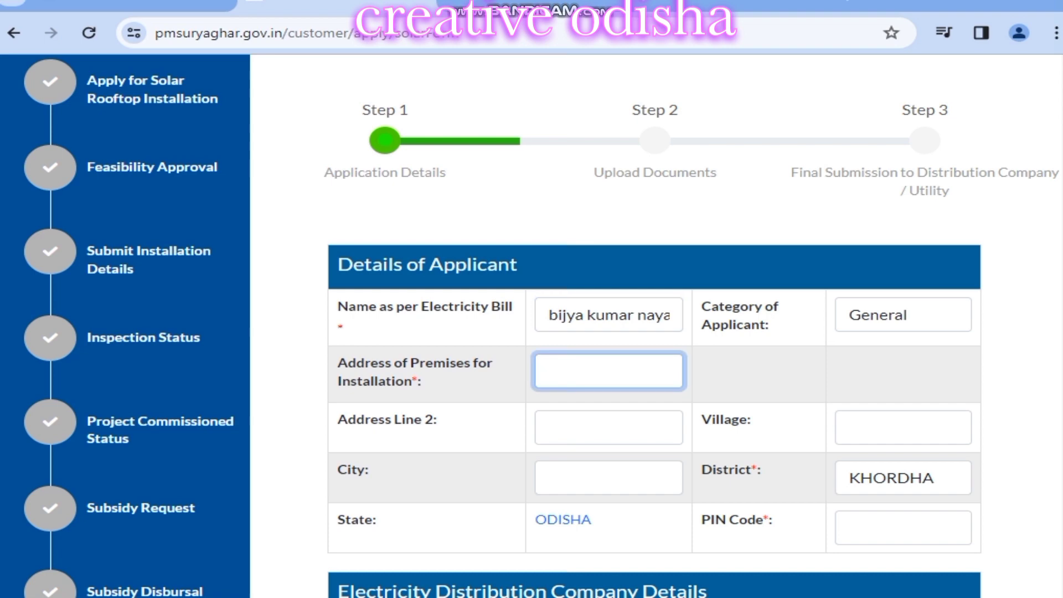
{"action": "type", "text": "bh"}
{"action": "key", "text": "BackSpace"}
{"action": "key", "text": "BackSpace"}
{"action": "type", "text": "jayadav vhir"}
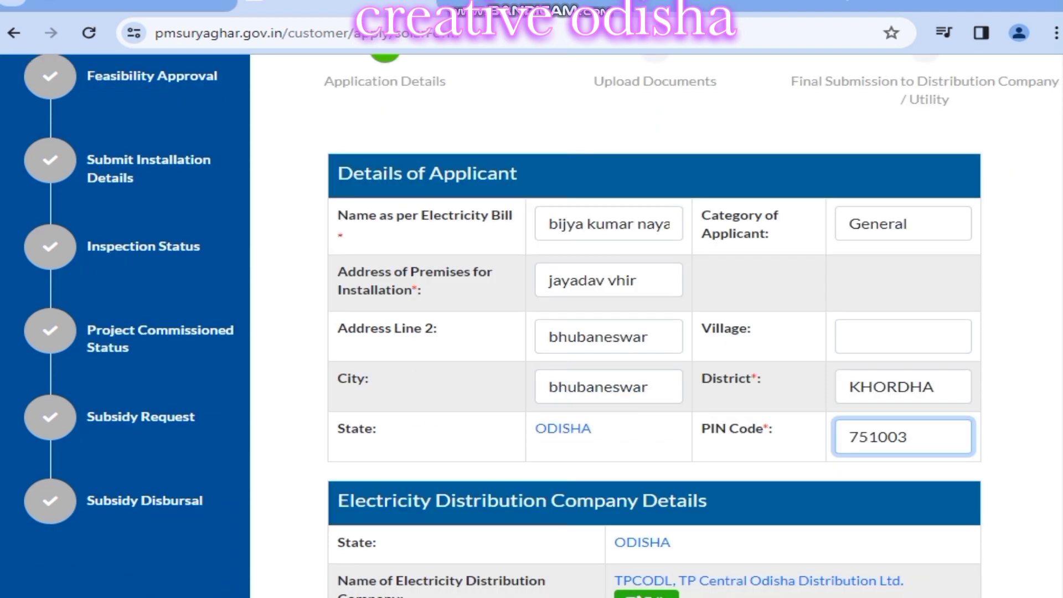
{"action": "key", "text": "BackSpace"}
{"action": "key", "text": "BackSpace"}
{"action": "type", "text": "13"}
Set the sanctioned load to 1 kW and the rooftop category to Residential
{"action": "scroll", "coordinate": [653, 332], "scroll_direction": "down", "scroll_amount": 6}
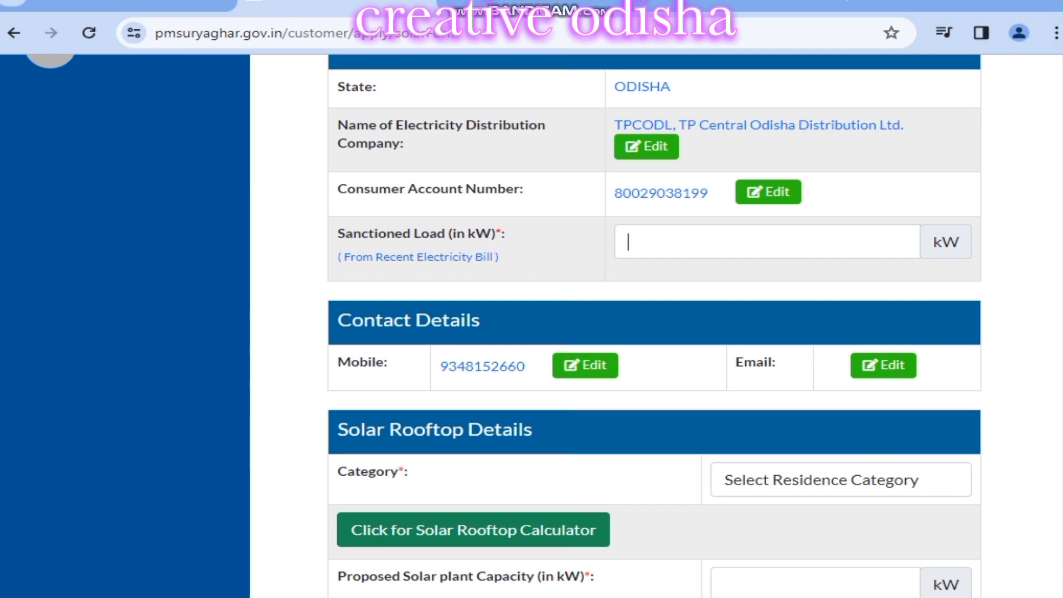
{"action": "left_click", "coordinate": [627, 242]}
{"action": "type", "text": "1"}
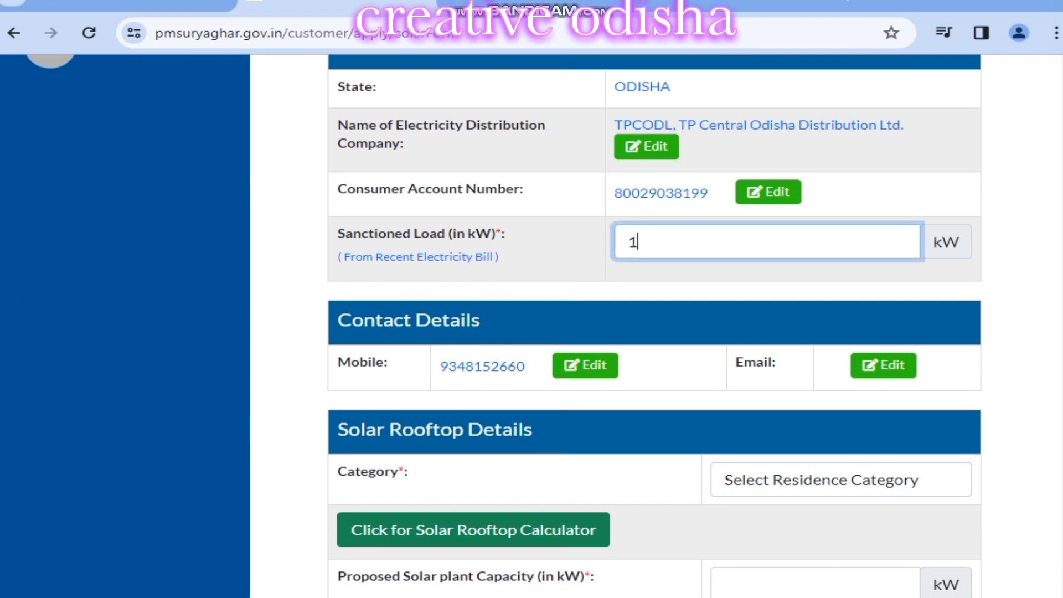
{"action": "scroll", "coordinate": [883, 310], "scroll_direction": "down", "scroll_amount": 4}
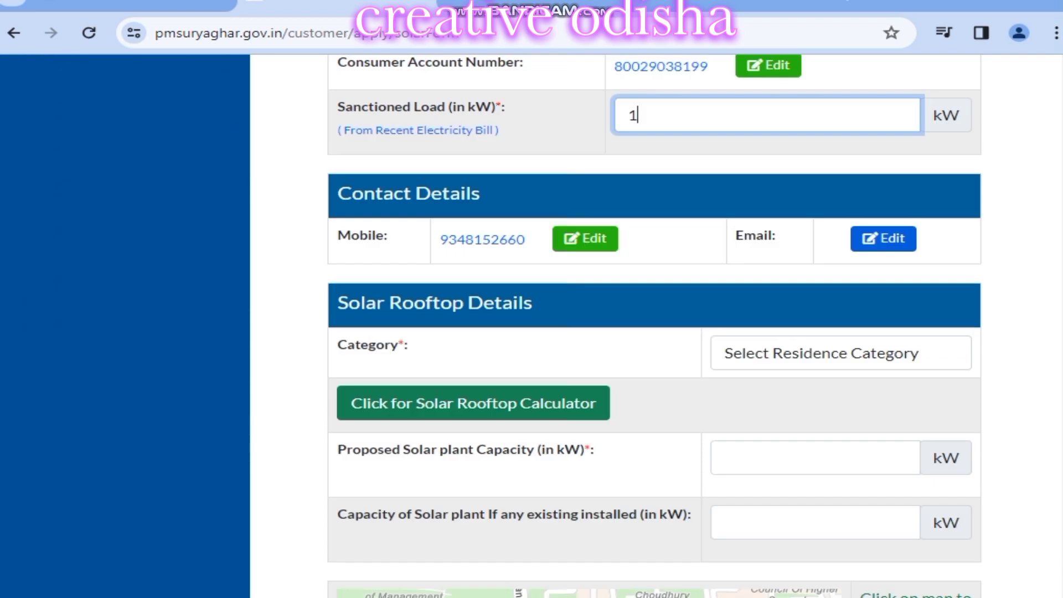
{"action": "left_click", "coordinate": [841, 206]}
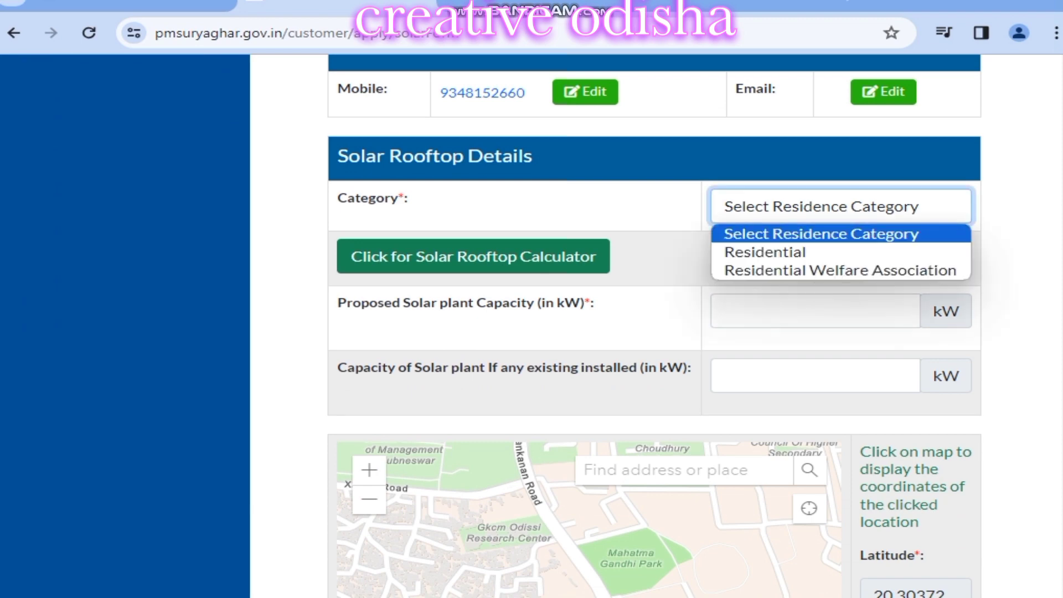
{"action": "left_click", "coordinate": [764, 251]}
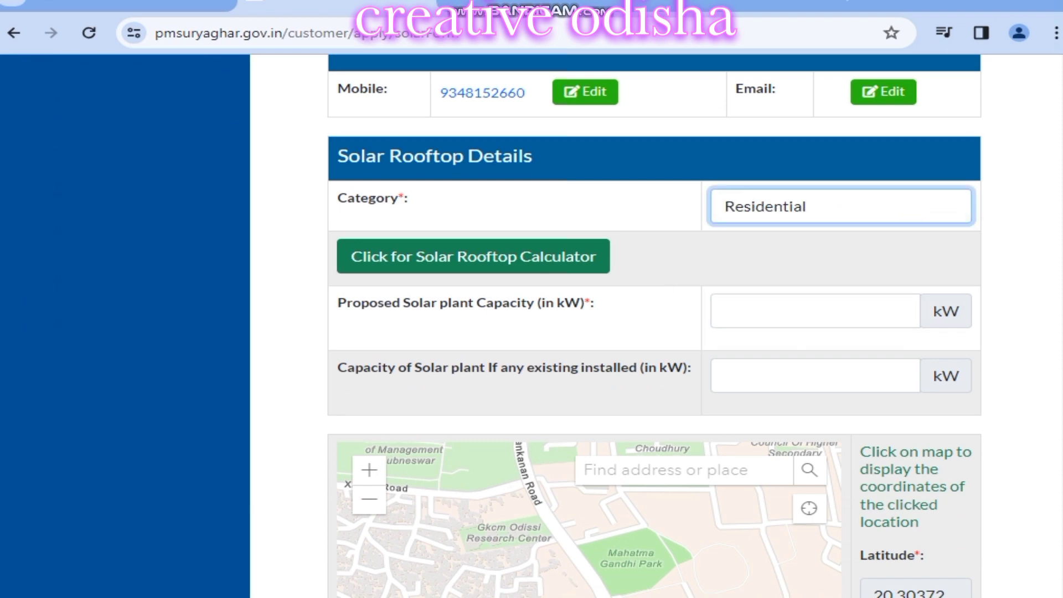
Enter 1 kW proposed and existing capacity, then Save & Next
{"action": "left_click", "coordinate": [815, 310]}
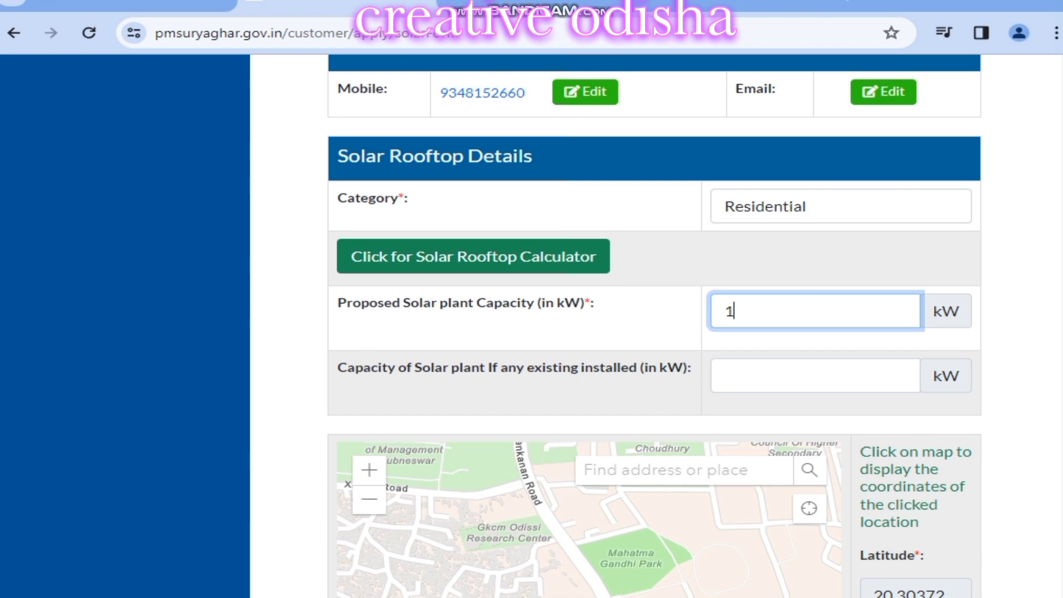
{"action": "left_click", "coordinate": [815, 376]}
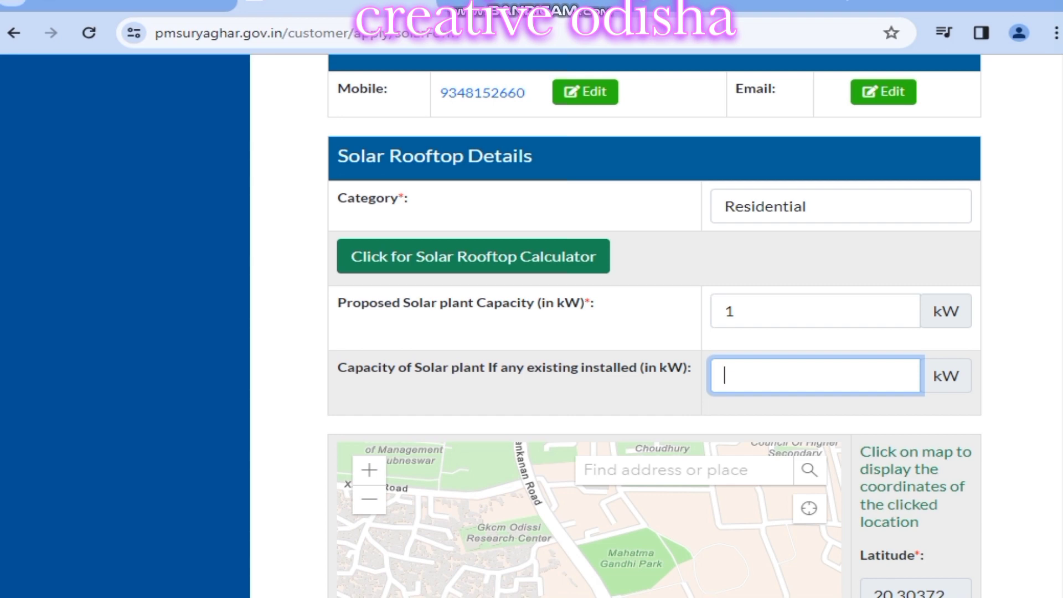
{"action": "scroll", "coordinate": [654, 332], "scroll_direction": "down", "scroll_amount": 5}
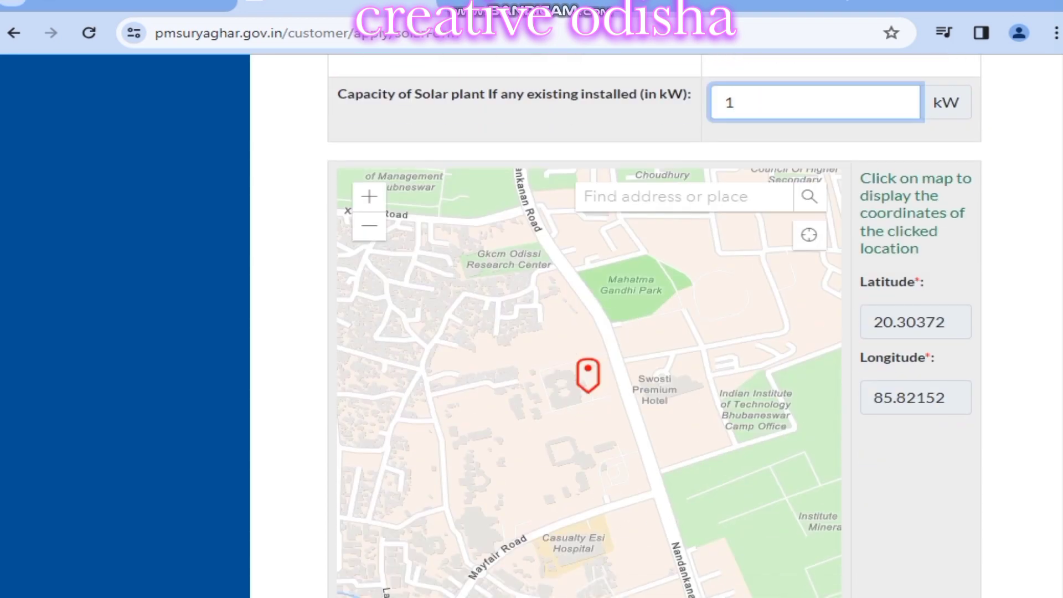
{"action": "scroll", "coordinate": [653, 332], "scroll_direction": "down", "scroll_amount": 4}
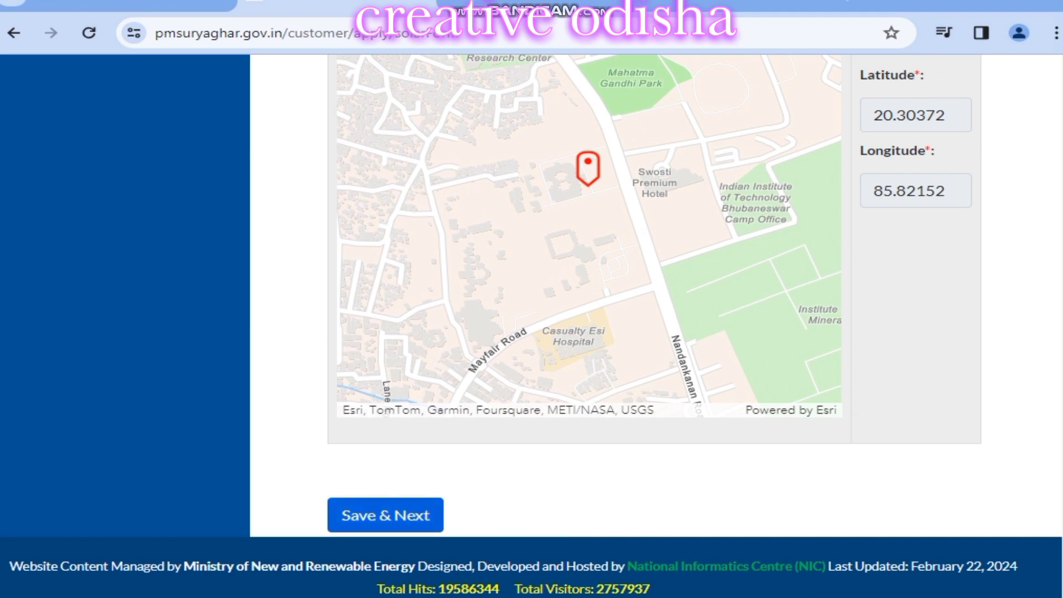
{"action": "left_click", "coordinate": [386, 515]}
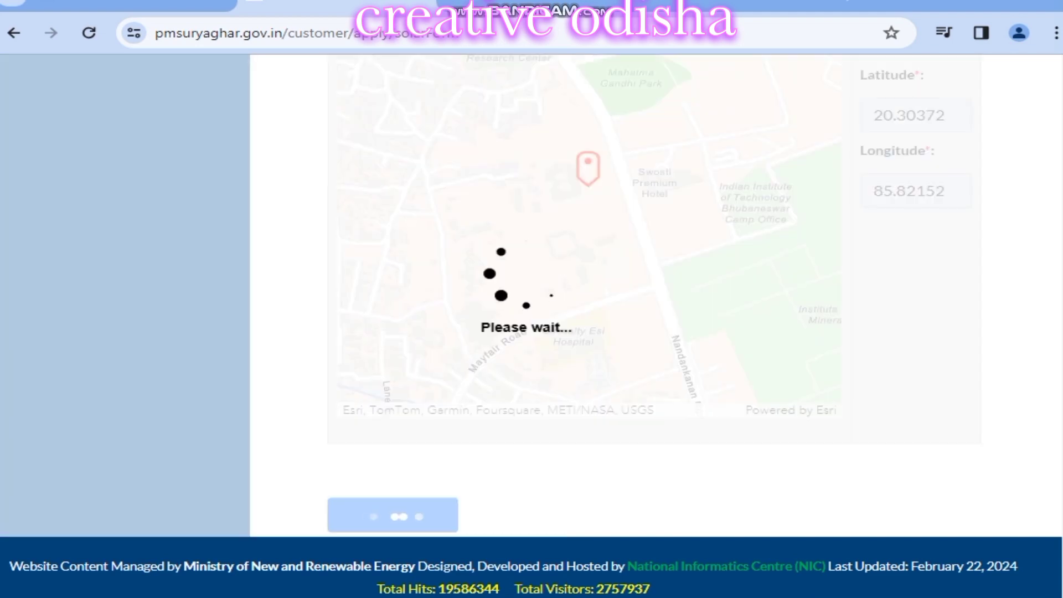
Upload safal_user_manual_Beneficiary_od PDF from Downloads as the electricity bill
{"action": "scroll", "coordinate": [654, 332], "scroll_direction": "down", "scroll_amount": 5}
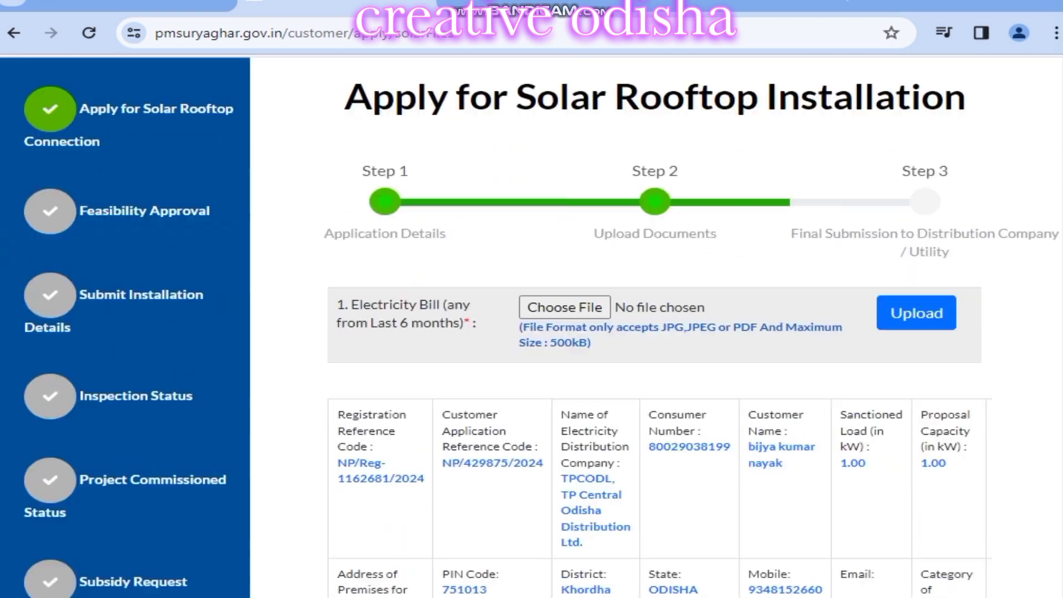
{"action": "scroll", "coordinate": [654, 332], "scroll_direction": "down", "scroll_amount": 2}
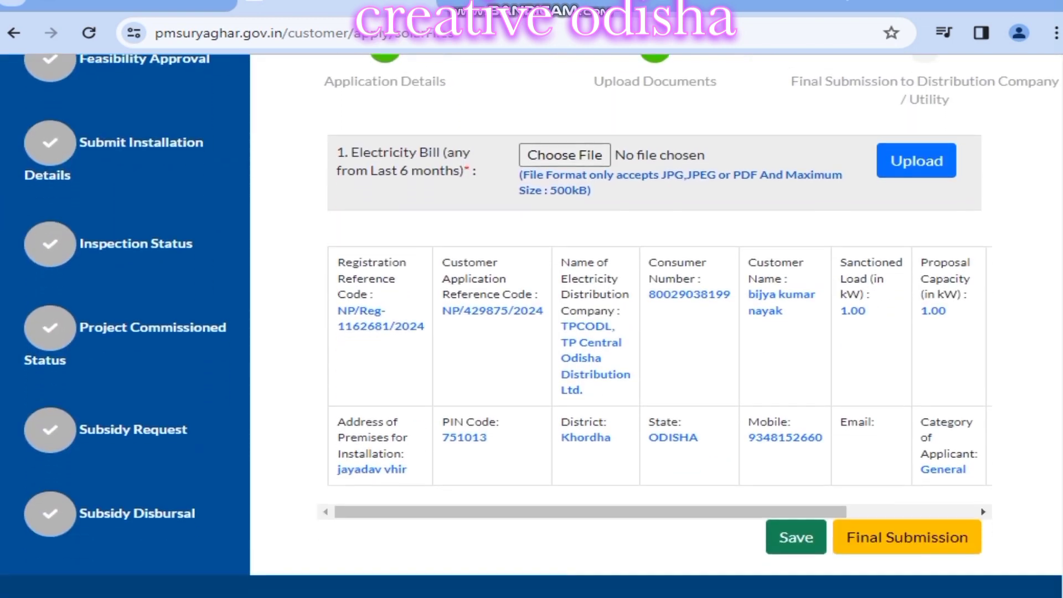
{"action": "left_click", "coordinate": [564, 155]}
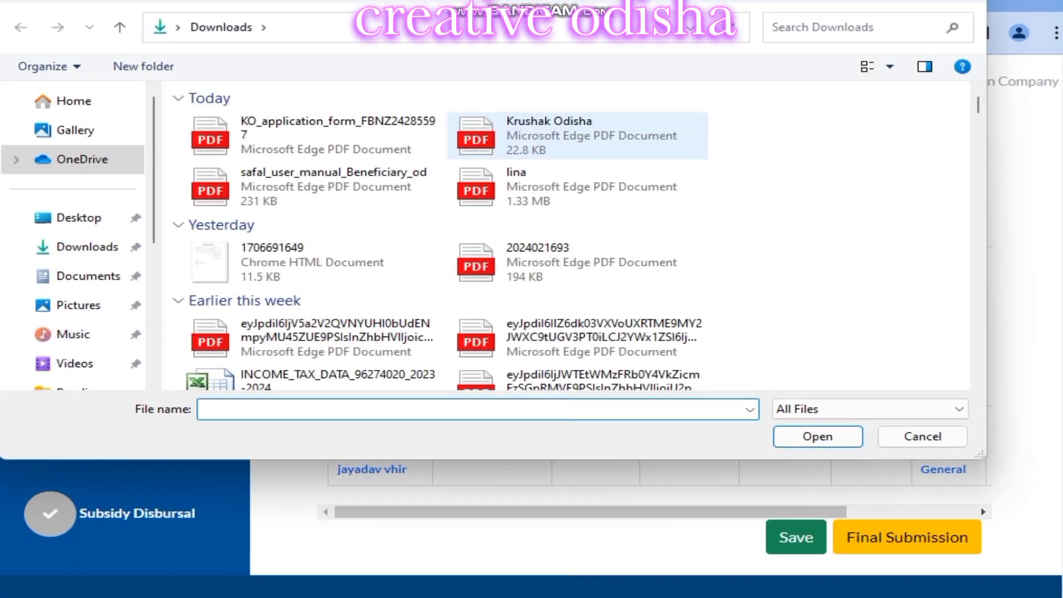
{"action": "left_click", "coordinate": [332, 191]}
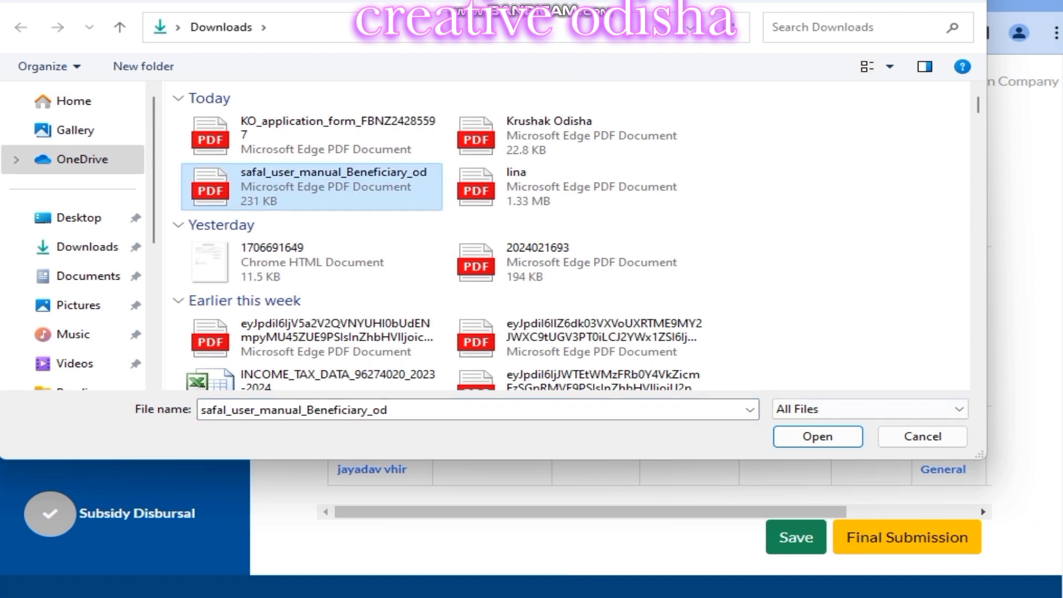
{"action": "left_click", "coordinate": [818, 437]}
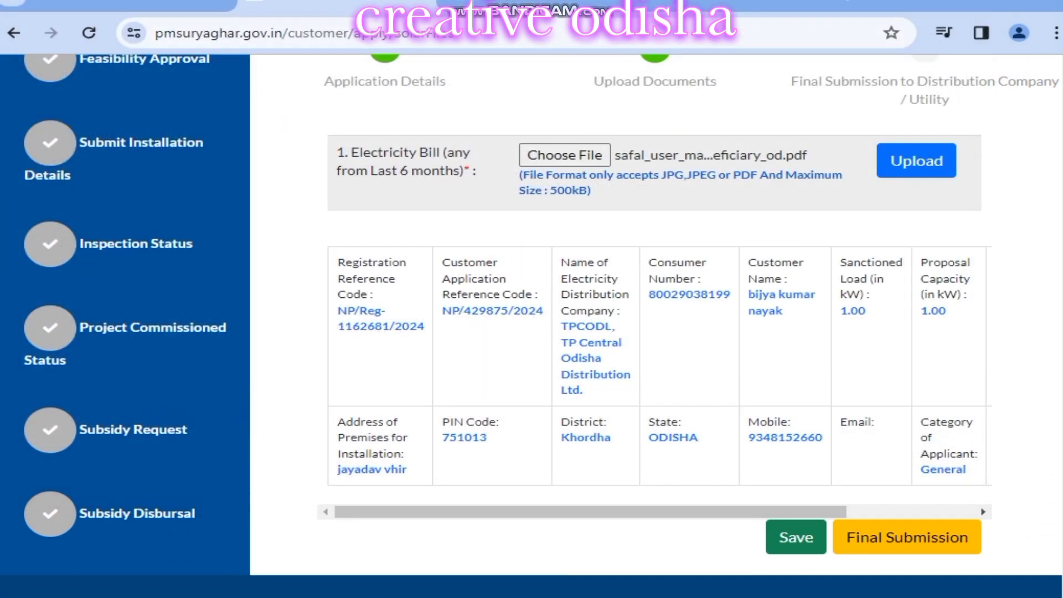
{"action": "scroll", "coordinate": [656, 325], "scroll_direction": "down", "scroll_amount": 1}
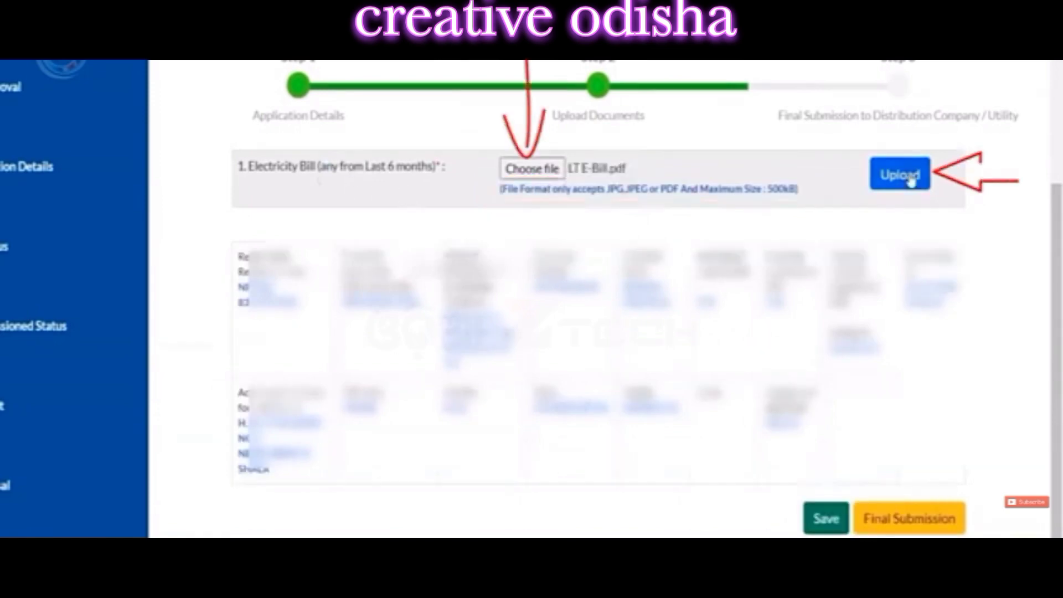
Upload the selected electricity bill and confirm Final Submission of the rooftop solar application
{"action": "left_click", "coordinate": [910, 176]}
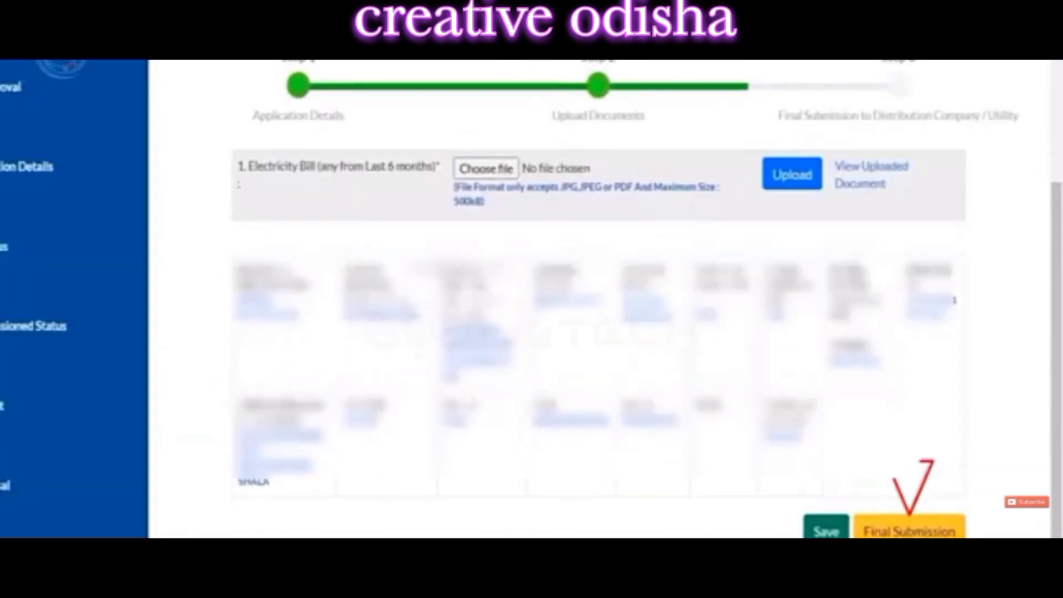
{"action": "left_click_drag", "start_coordinate": [325, 244], "coordinate": [528, 246]}
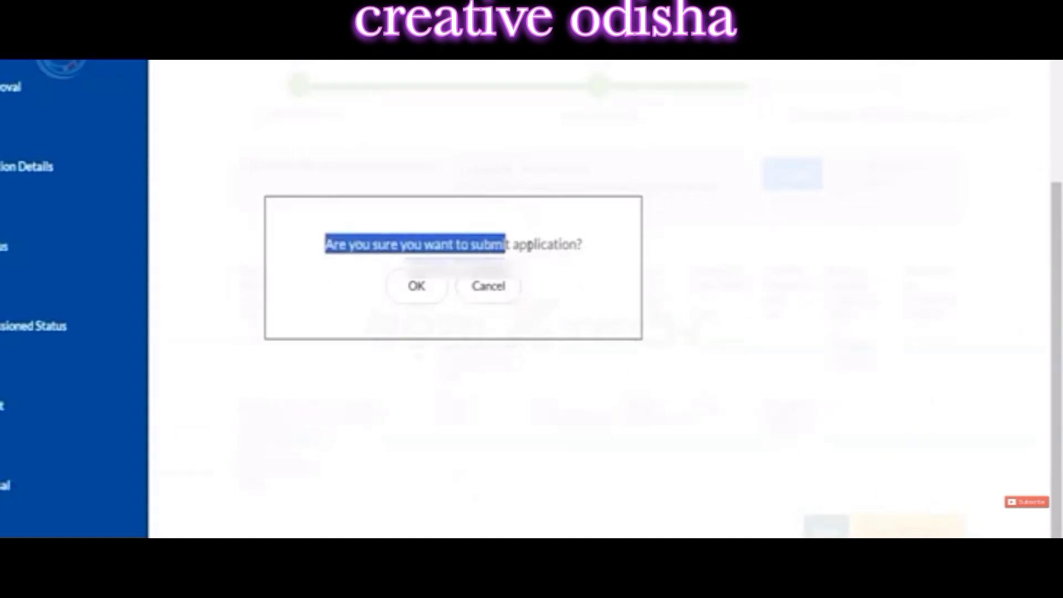
{"action": "left_click", "coordinate": [316, 275]}
{"action": "left_click_drag", "start_coordinate": [325, 244], "coordinate": [591, 246]}
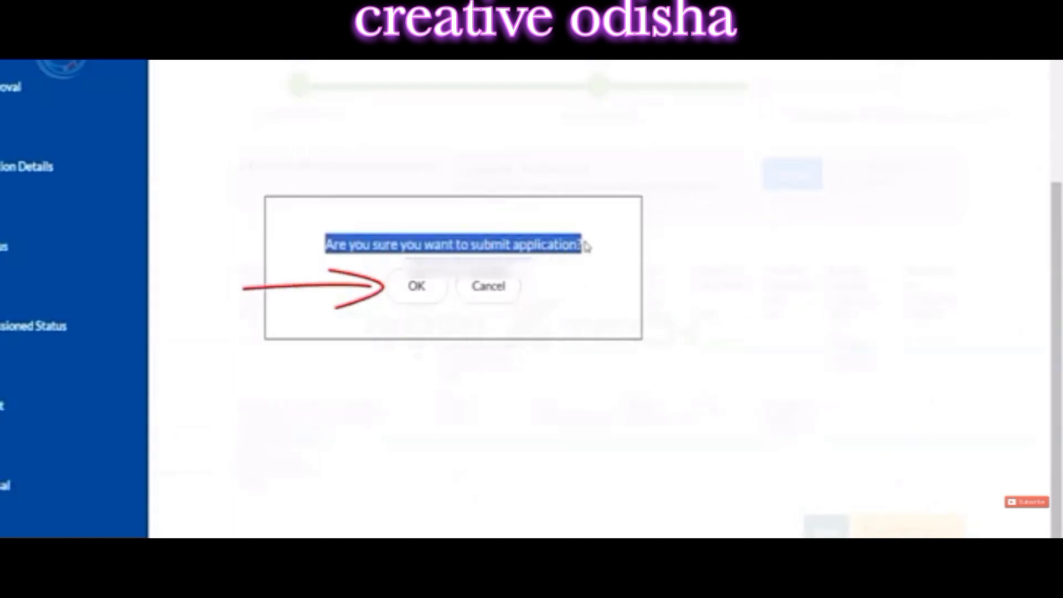
{"action": "left_click", "coordinate": [420, 288]}
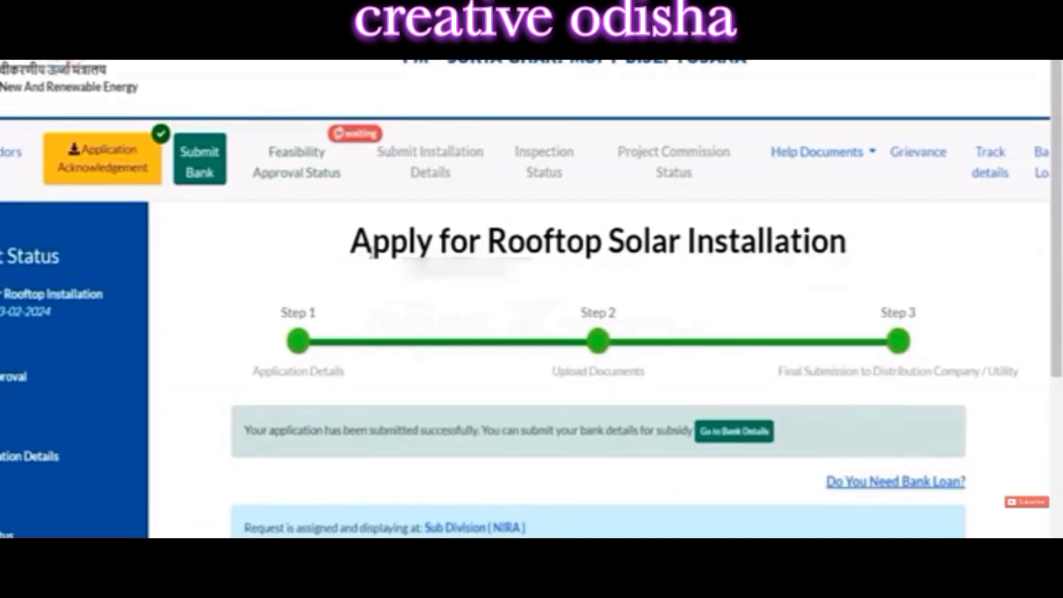
Scroll down through the Bank Details for Subsidy form and back up to Step 1
{"action": "scroll", "coordinate": [428, 299], "scroll_direction": "down", "scroll_amount": 5}
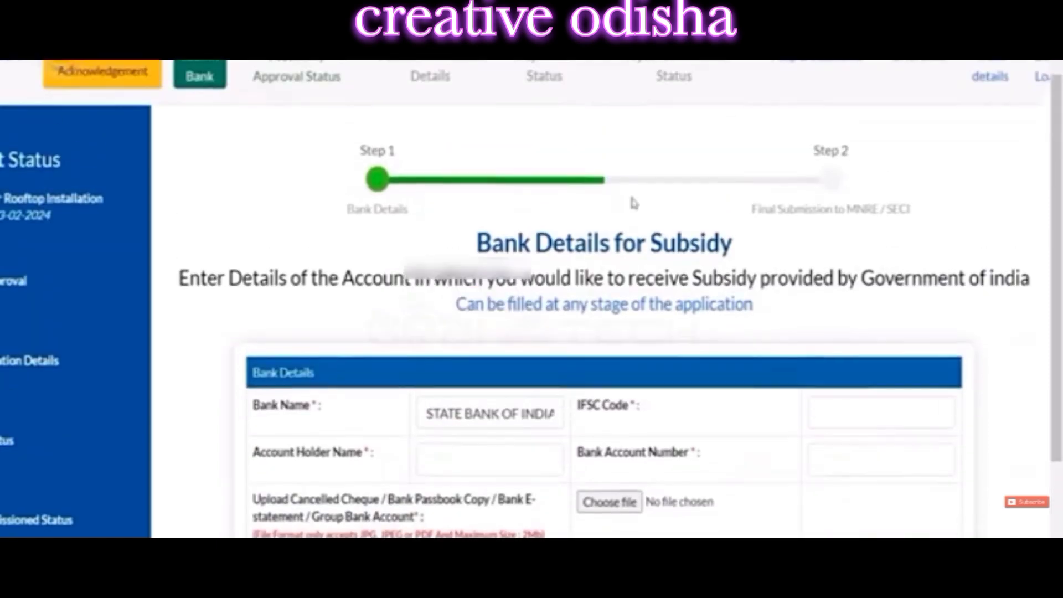
{"action": "scroll", "coordinate": [634, 203], "scroll_direction": "up", "scroll_amount": 1}
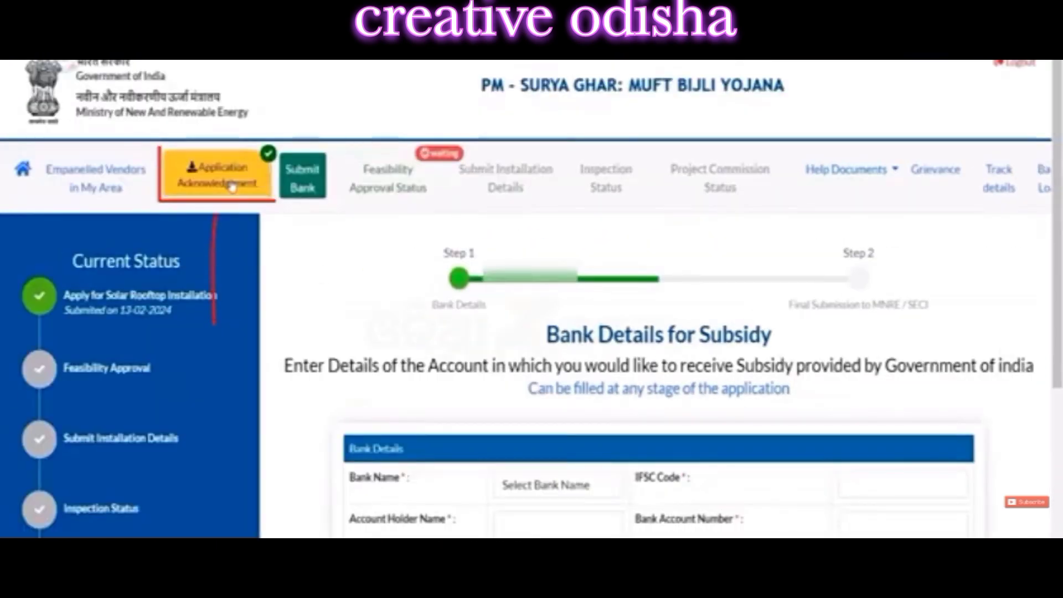
Download the Application Acknowledgement and scroll through the opened PDF
{"action": "left_click", "coordinate": [232, 187]}
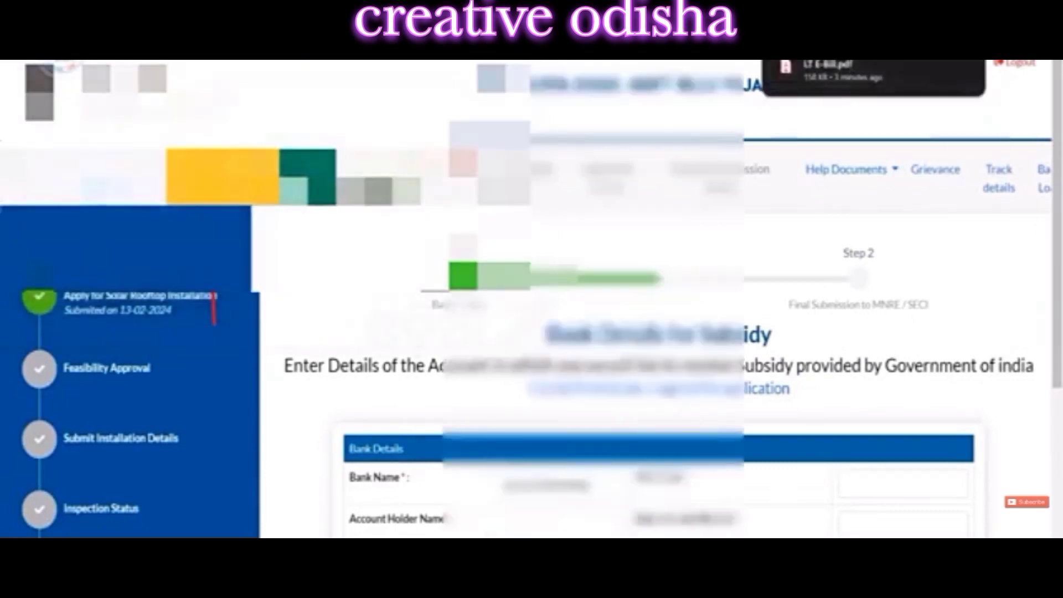
{"action": "left_click", "coordinate": [851, 66]}
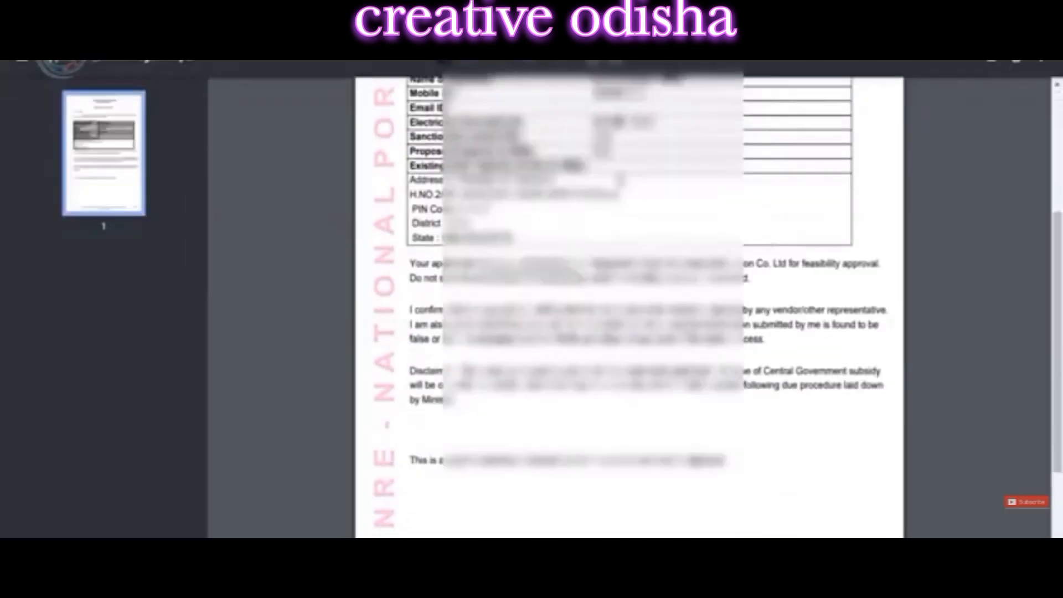
{"action": "scroll", "coordinate": [628, 307], "scroll_direction": "up", "scroll_amount": 3}
{"action": "scroll", "coordinate": [629, 307], "scroll_direction": "down", "scroll_amount": 4}
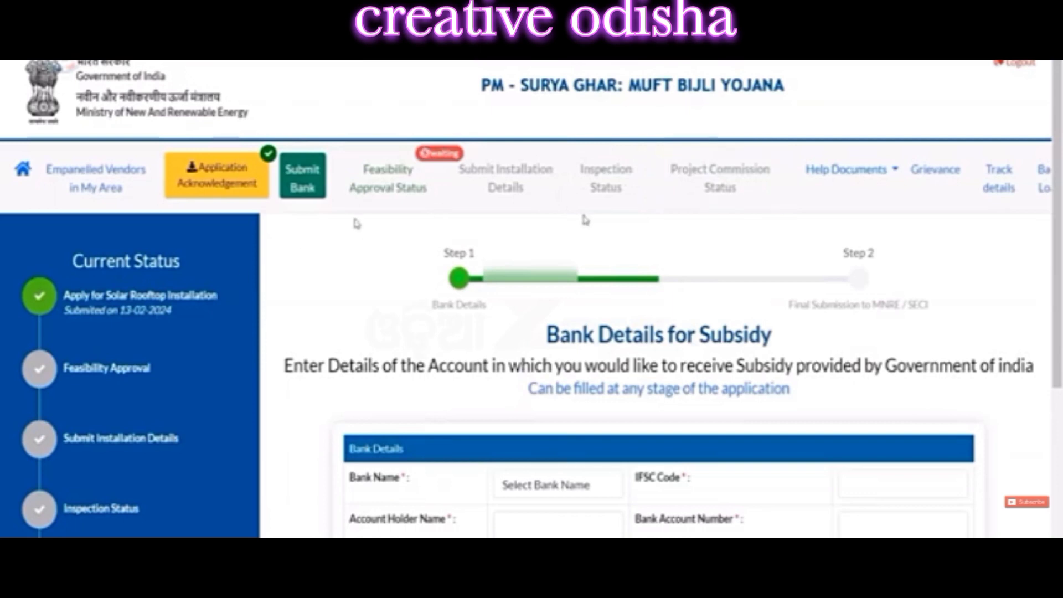
Scroll the home page down to the Quick Links panel with Empanelled Vendors and highlight figures
{"action": "scroll", "coordinate": [83, 349], "scroll_direction": "down", "scroll_amount": 5}
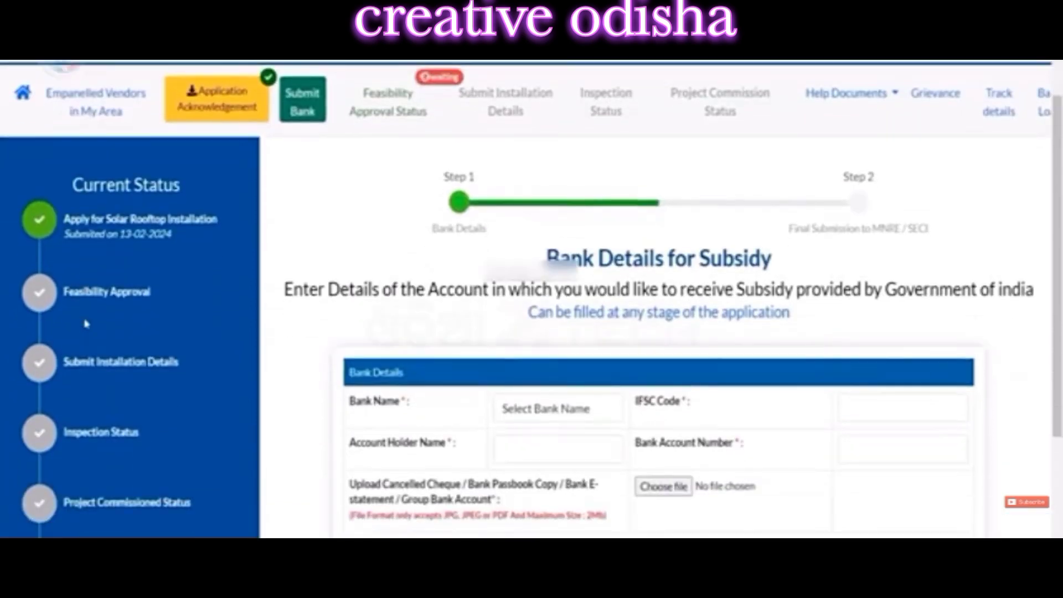
{"action": "scroll", "coordinate": [118, 415], "scroll_direction": "down", "scroll_amount": 4}
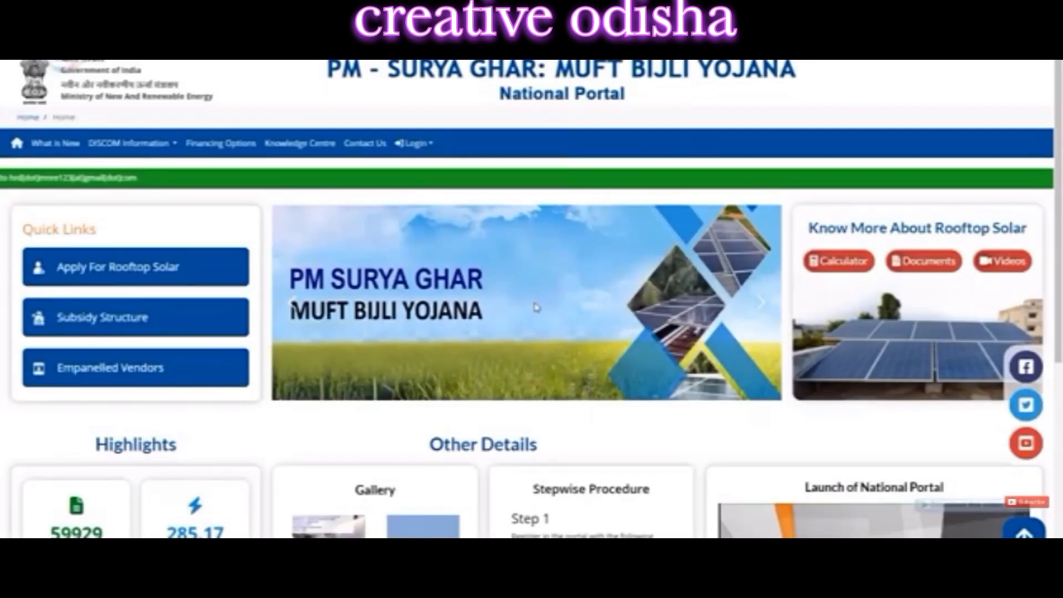
{"action": "scroll", "coordinate": [536, 307], "scroll_direction": "down", "scroll_amount": 5}
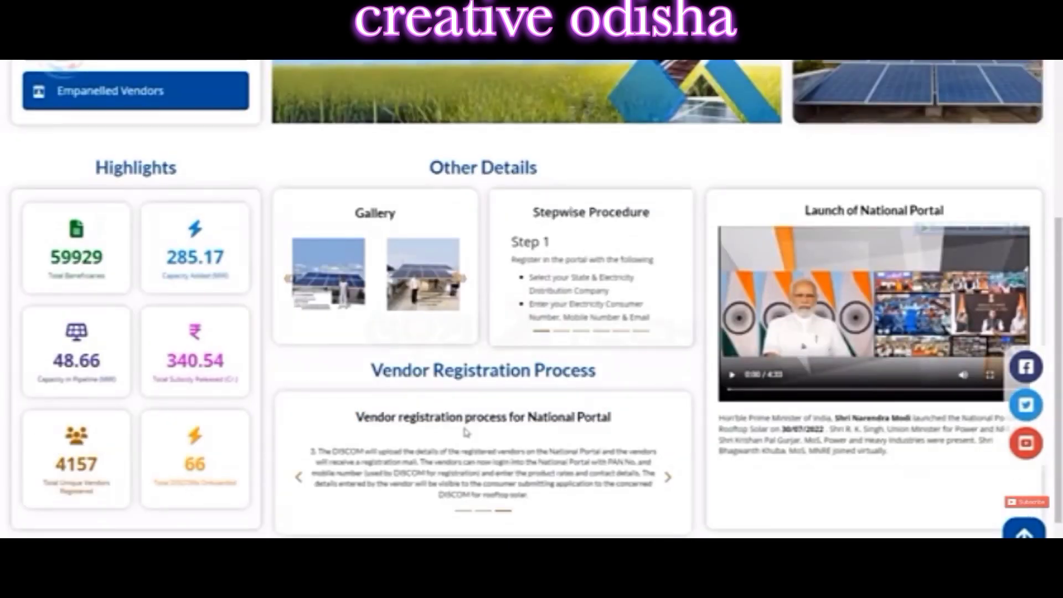
{"action": "scroll", "coordinate": [465, 431], "scroll_direction": "up", "scroll_amount": 5}
{"action": "scroll", "coordinate": [392, 368], "scroll_direction": "down", "scroll_amount": 1}
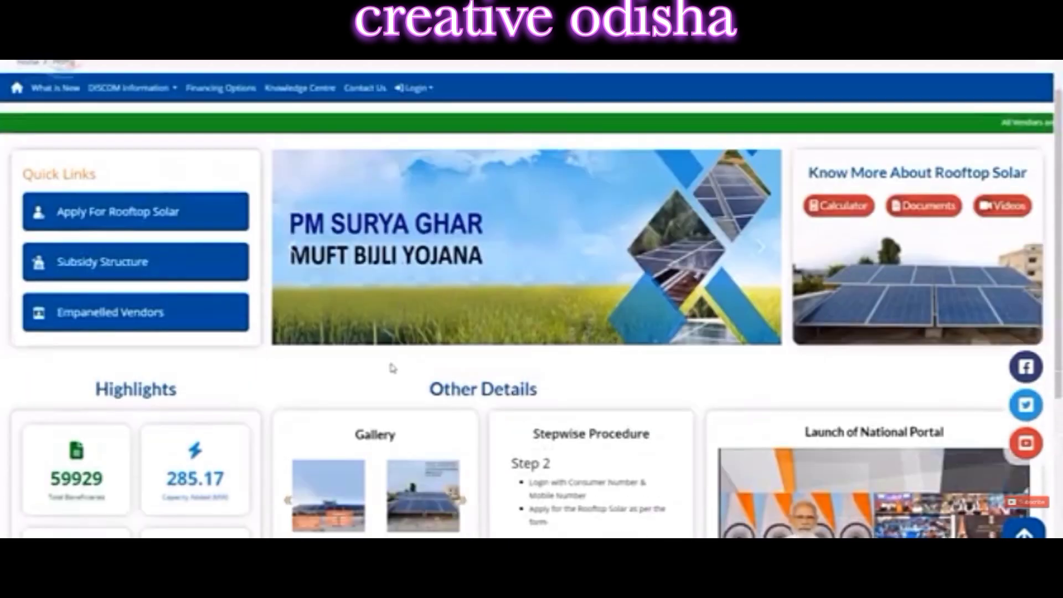
{"action": "scroll", "coordinate": [392, 368], "scroll_direction": "down", "scroll_amount": 1}
{"action": "scroll", "coordinate": [390, 371], "scroll_direction": "up", "scroll_amount": 3}
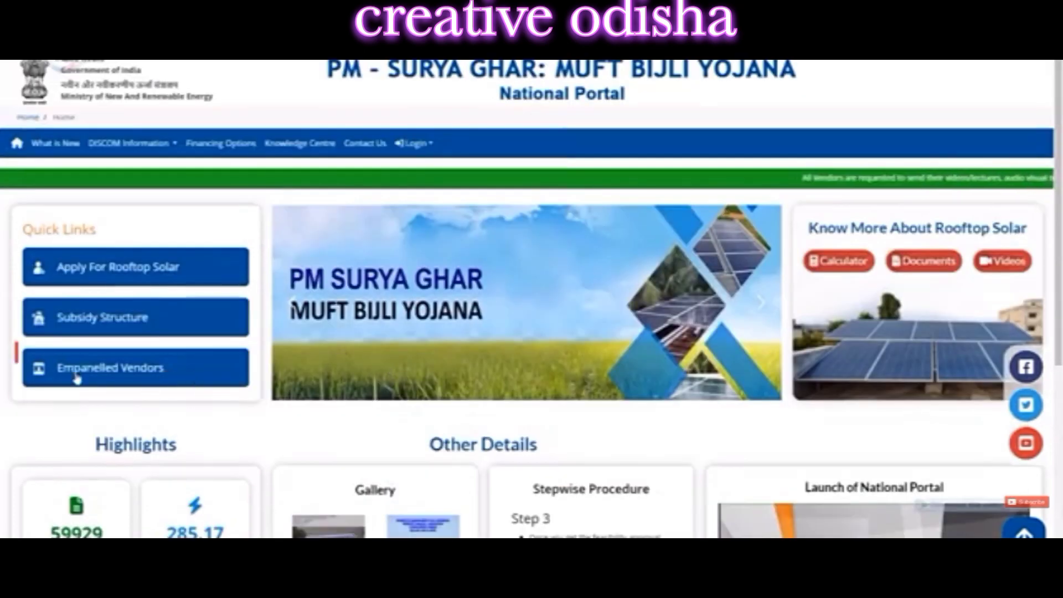